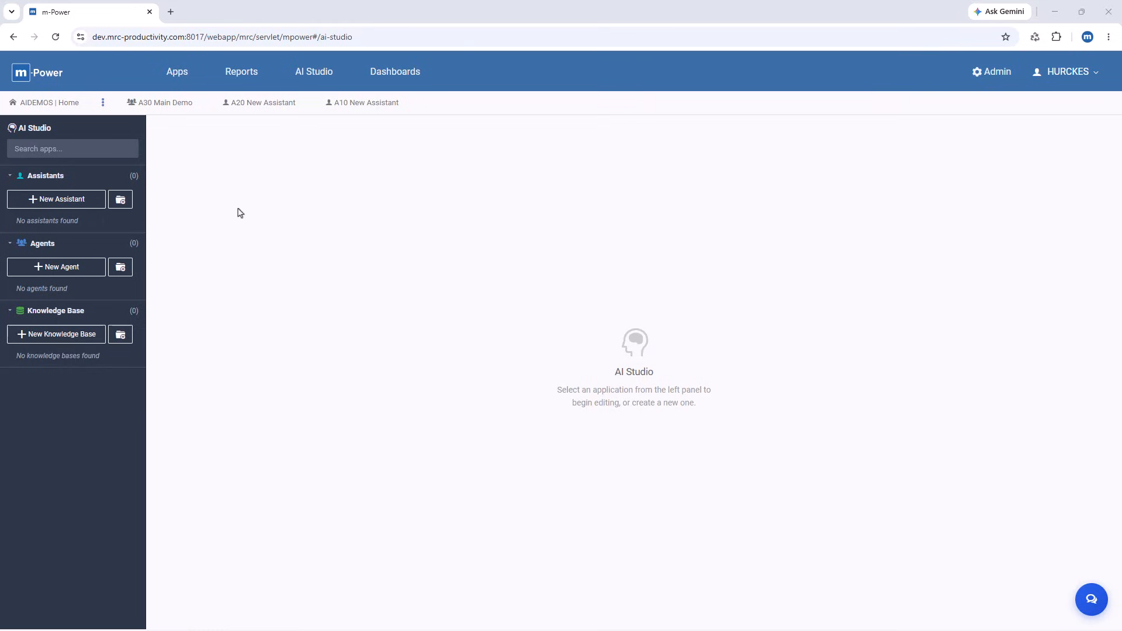
Step: Create a general-purpose assistant named "Simple Demo" and set its LLM to Claude Haiku (Latest)
{"action": "left_click", "coordinate": [65, 202]}
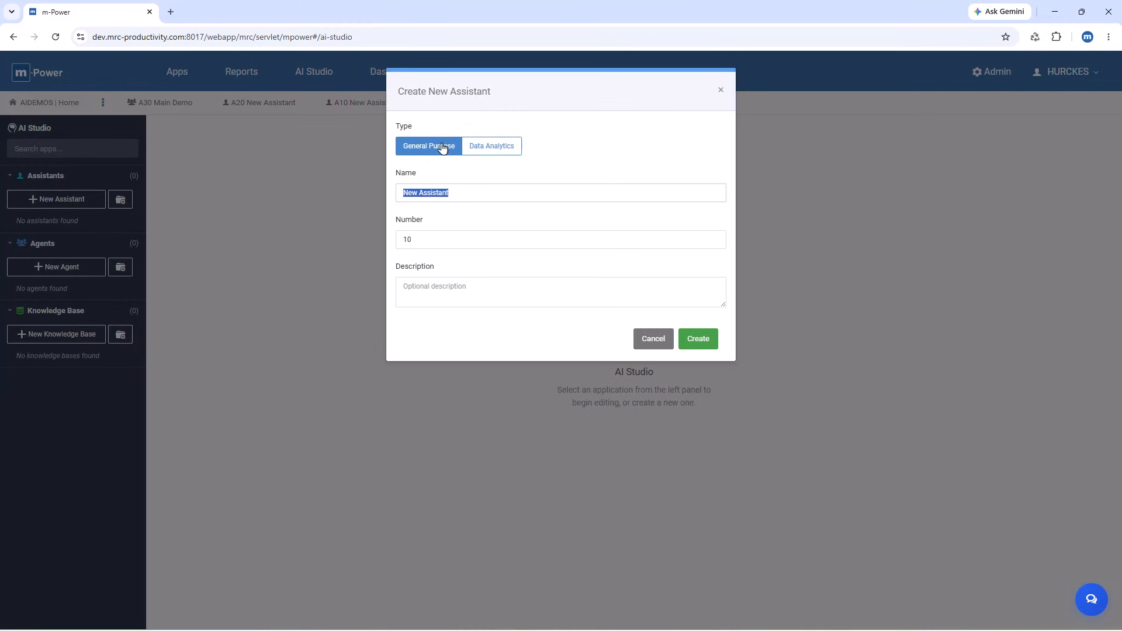
{"action": "type", "text": "Simple Demo"}
{"action": "left_click", "coordinate": [698, 339]}
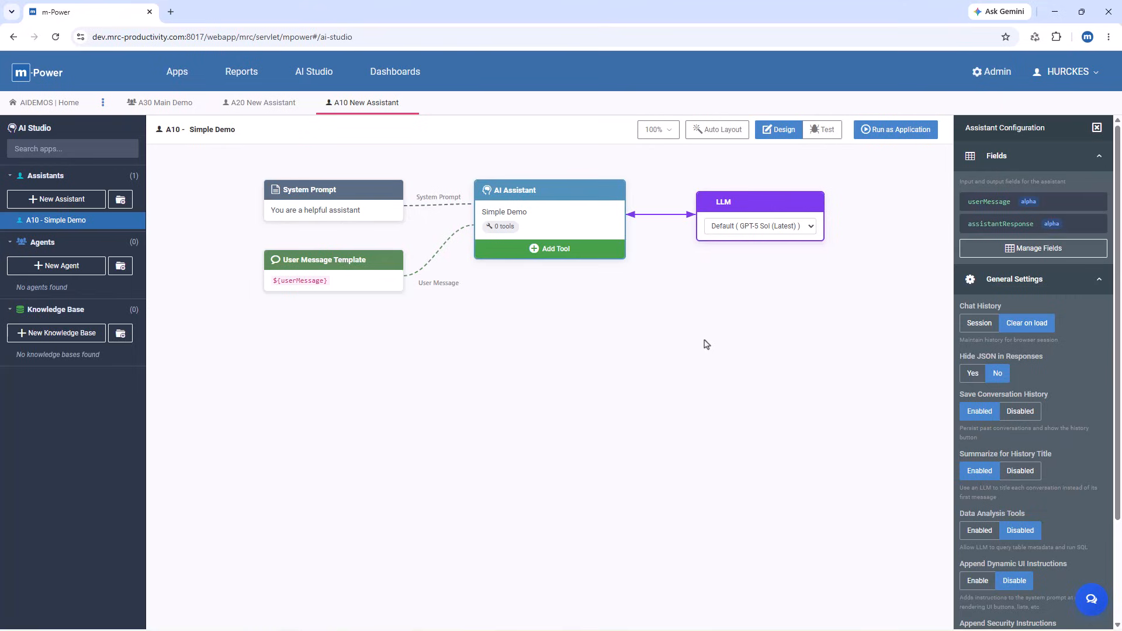
{"action": "left_click", "coordinate": [762, 231]}
{"action": "left_click", "coordinate": [792, 368]}
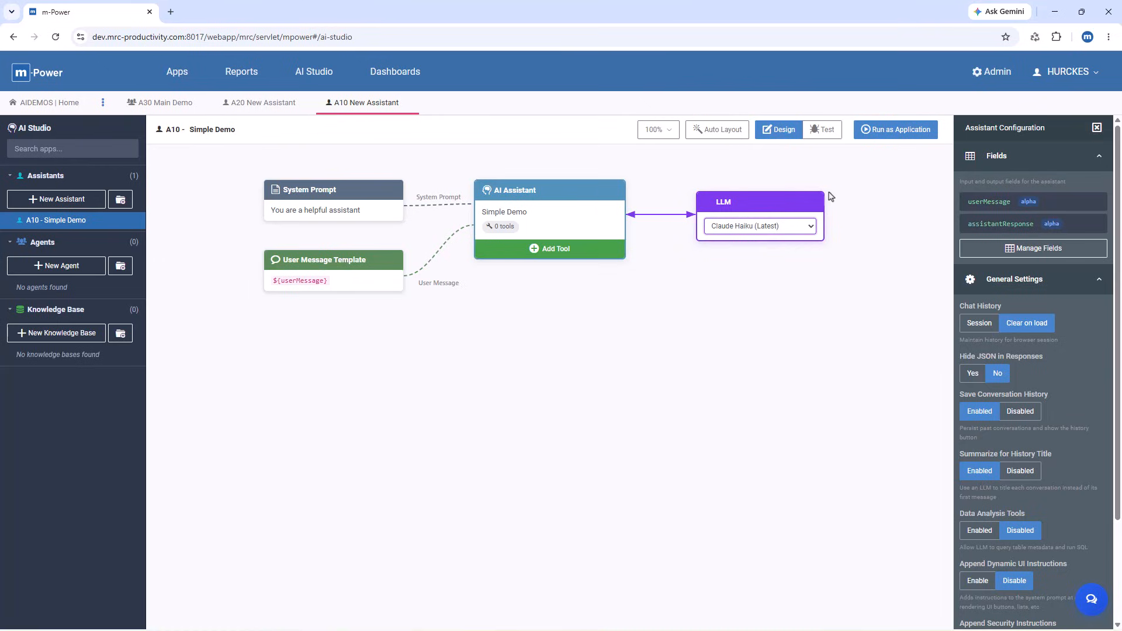
Step: Run the Simple Demo assistant as an application and send it "hello" and "show me a list of clients"
{"action": "left_click", "coordinate": [890, 133]}
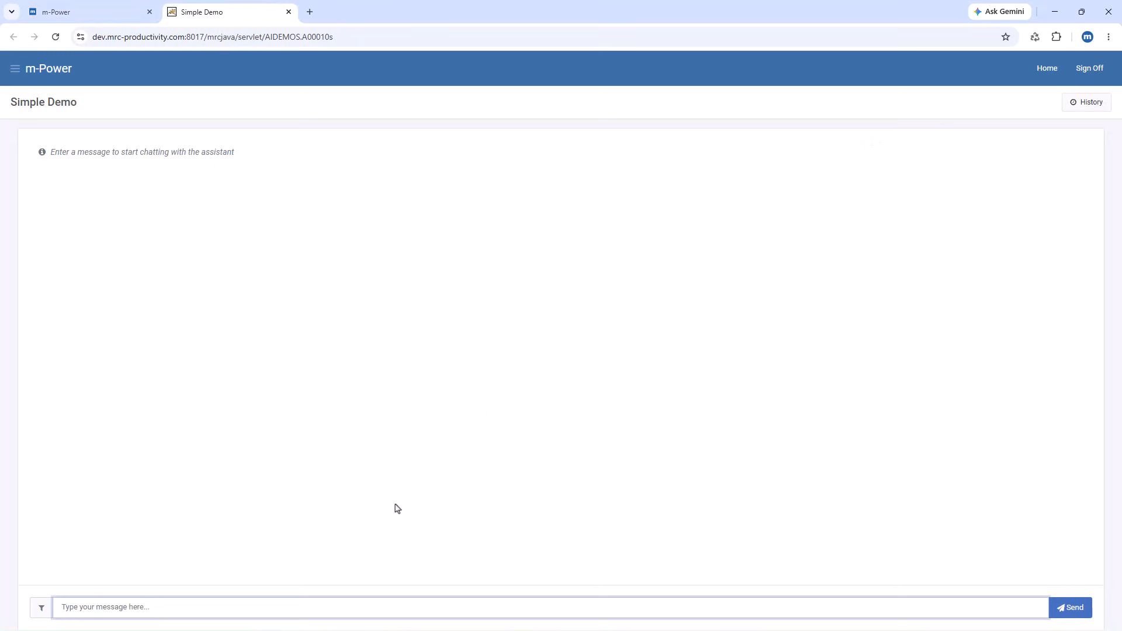
{"action": "type", "text": "hello"}
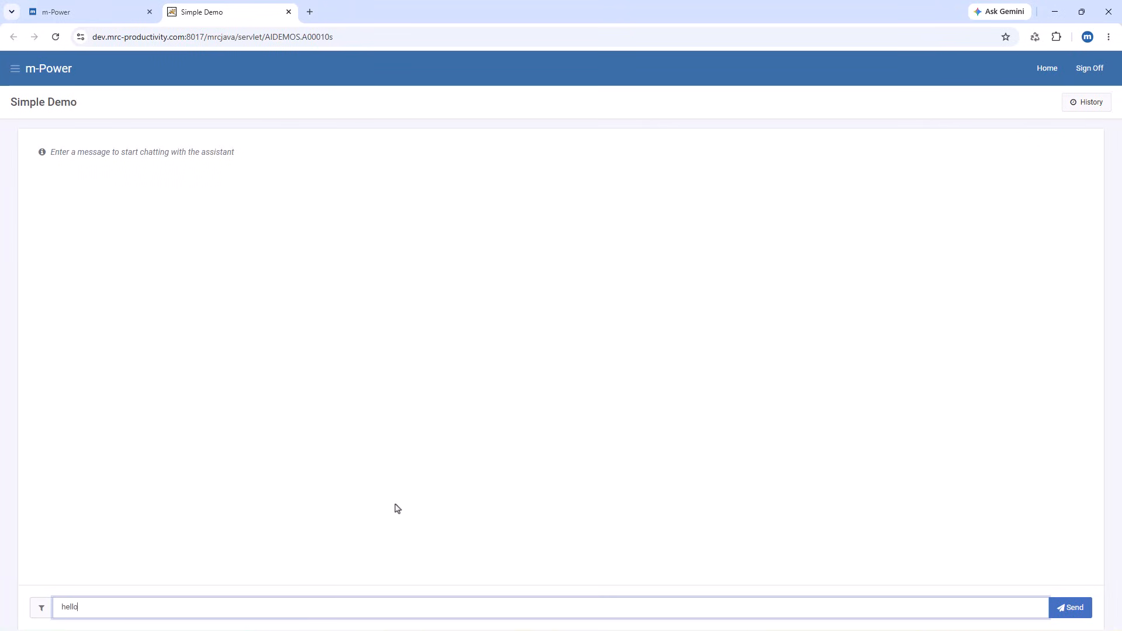
{"action": "key", "text": "Return"}
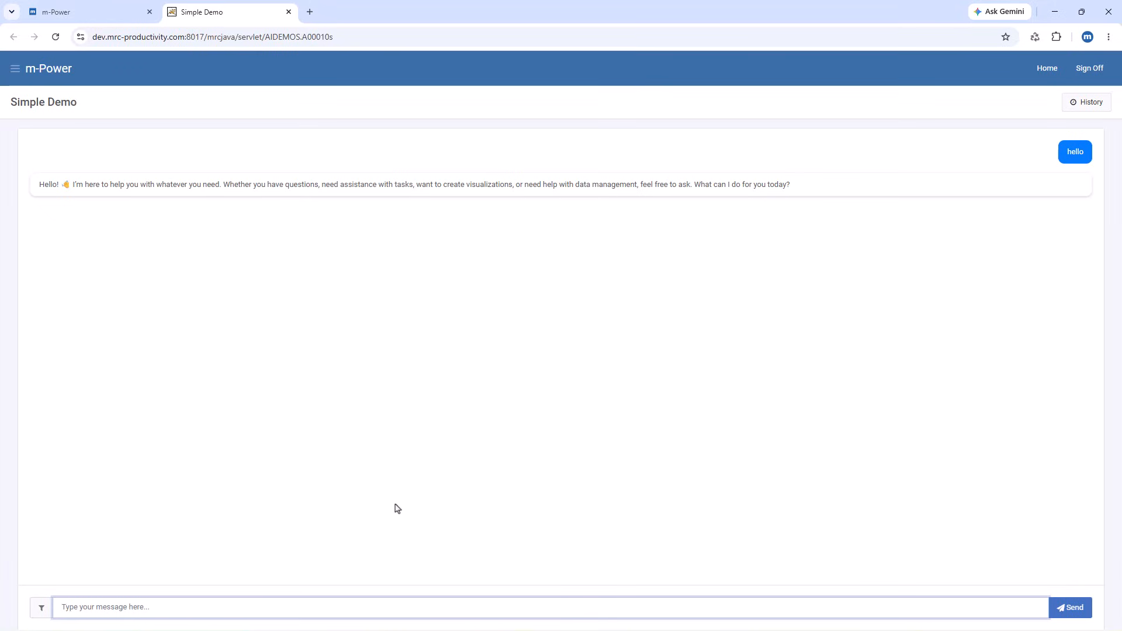
{"action": "type", "text": "show me a list of clients"}
{"action": "key", "text": "Return"}
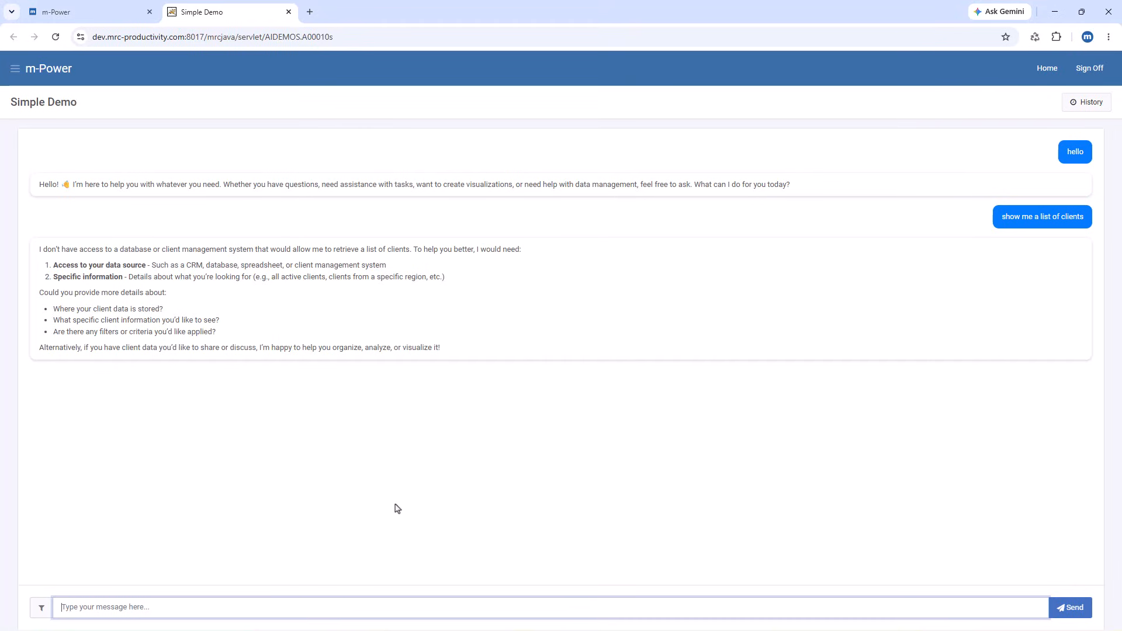
Step: Add an application retrieval tool to the Simple Demo assistant in AI Studio, using "10 - Customer Info"
{"action": "left_click", "coordinate": [114, 11]}
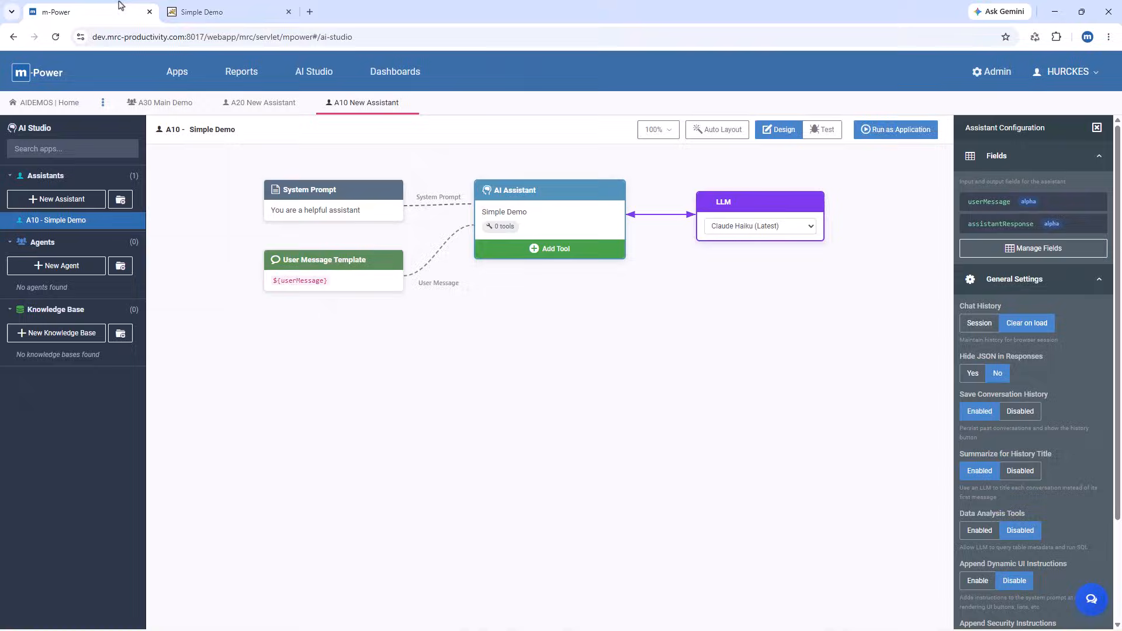
{"action": "left_click", "coordinate": [549, 253]}
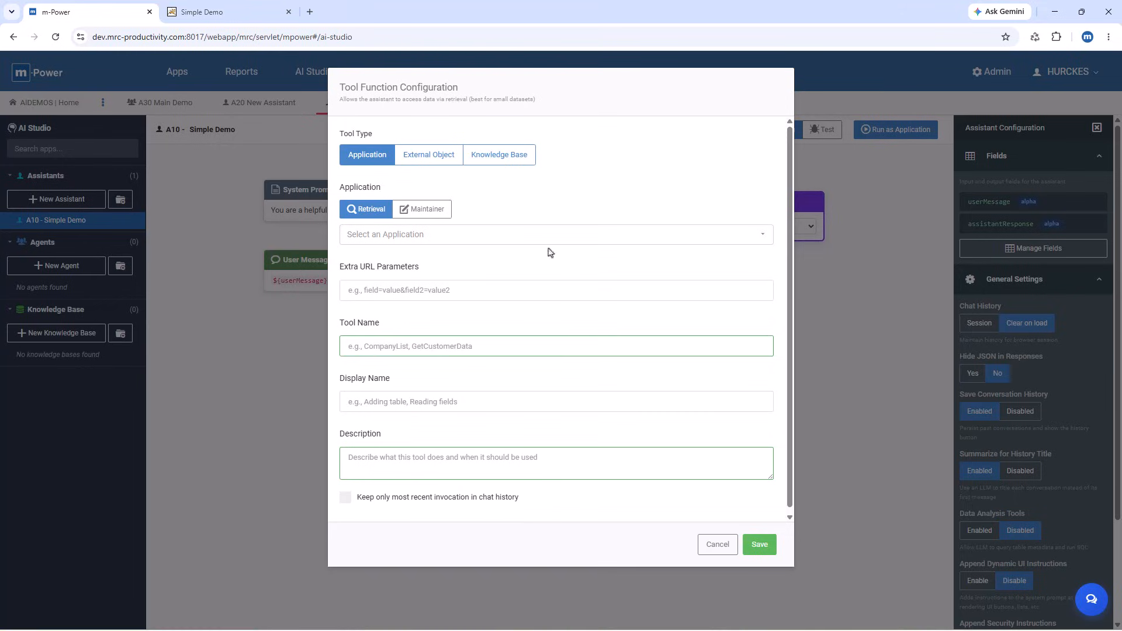
{"action": "left_click", "coordinate": [550, 235]}
{"action": "left_click", "coordinate": [501, 279]}
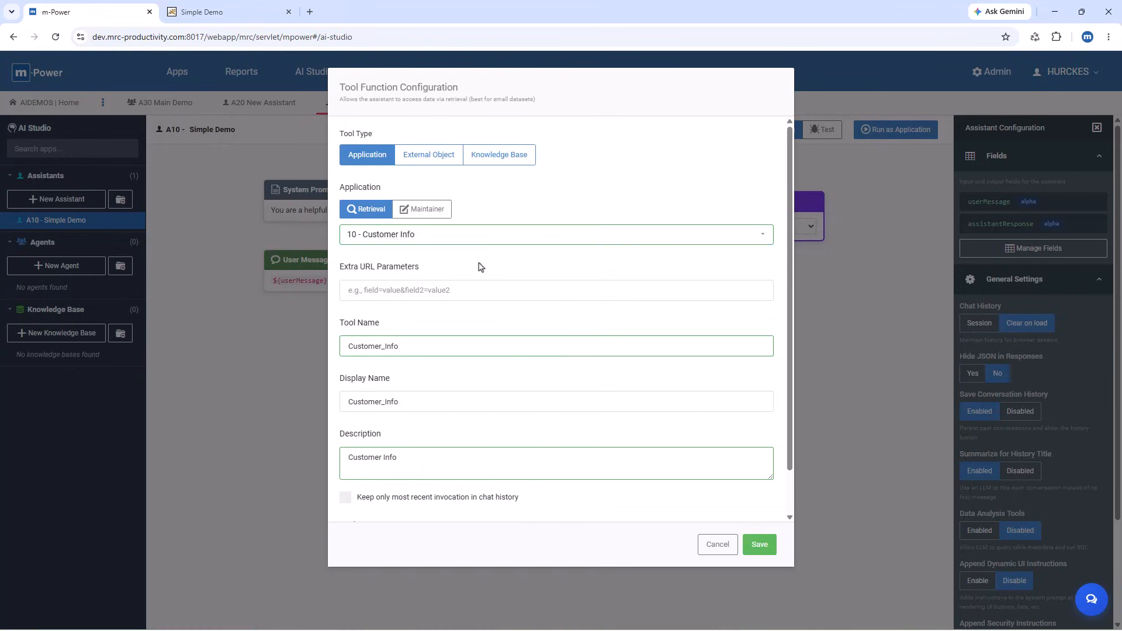
Step: Add a tool parameter for the customer name field CNAME with match type "search" and save the tool
{"action": "scroll", "coordinate": [445, 435], "scroll_direction": "down", "scroll_amount": 1}
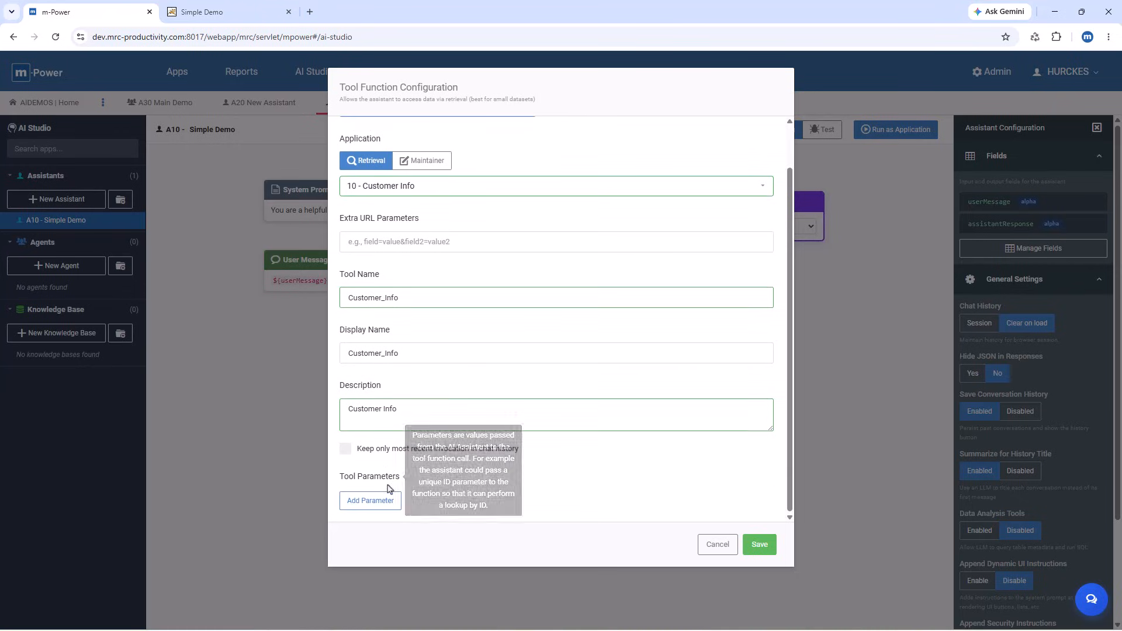
{"action": "left_click", "coordinate": [371, 500]}
{"action": "scroll", "coordinate": [471, 459], "scroll_direction": "down", "scroll_amount": 2}
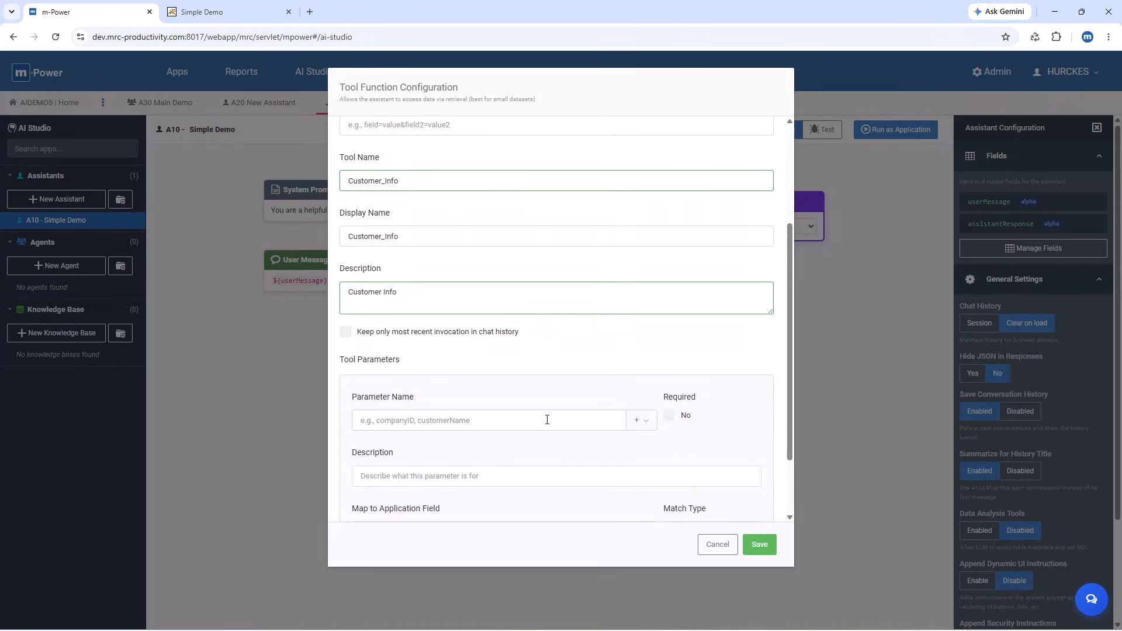
{"action": "left_click", "coordinate": [636, 420]}
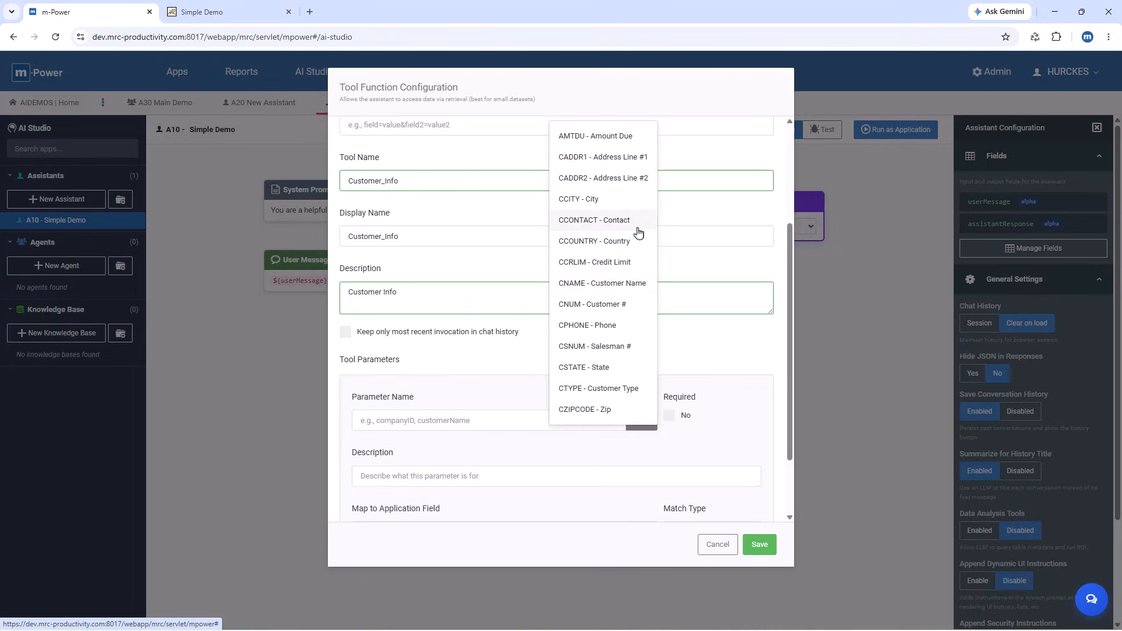
{"action": "left_click", "coordinate": [602, 283]}
{"action": "scroll", "coordinate": [663, 474], "scroll_direction": "down", "scroll_amount": 2}
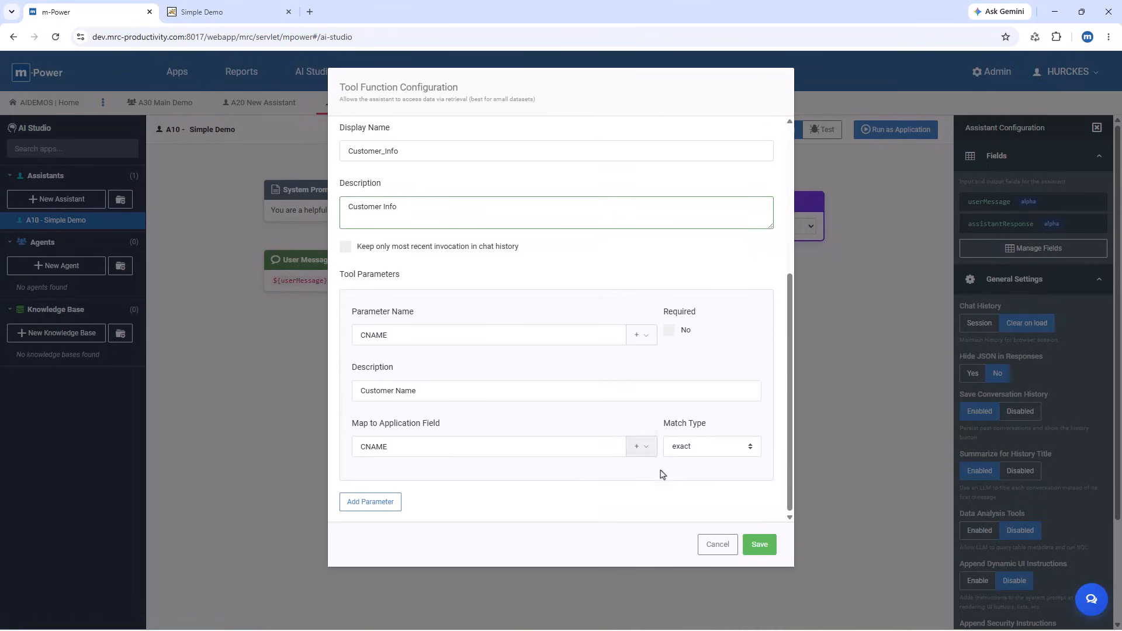
{"action": "left_click", "coordinate": [678, 447]}
{"action": "left_click", "coordinate": [689, 479]}
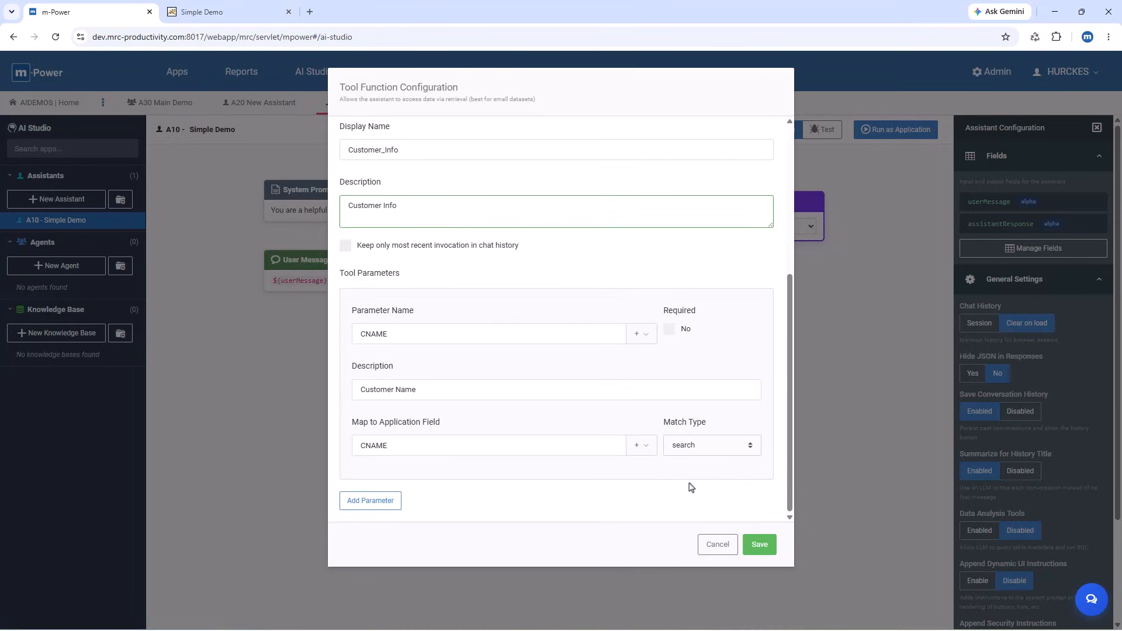
{"action": "left_click", "coordinate": [760, 546]}
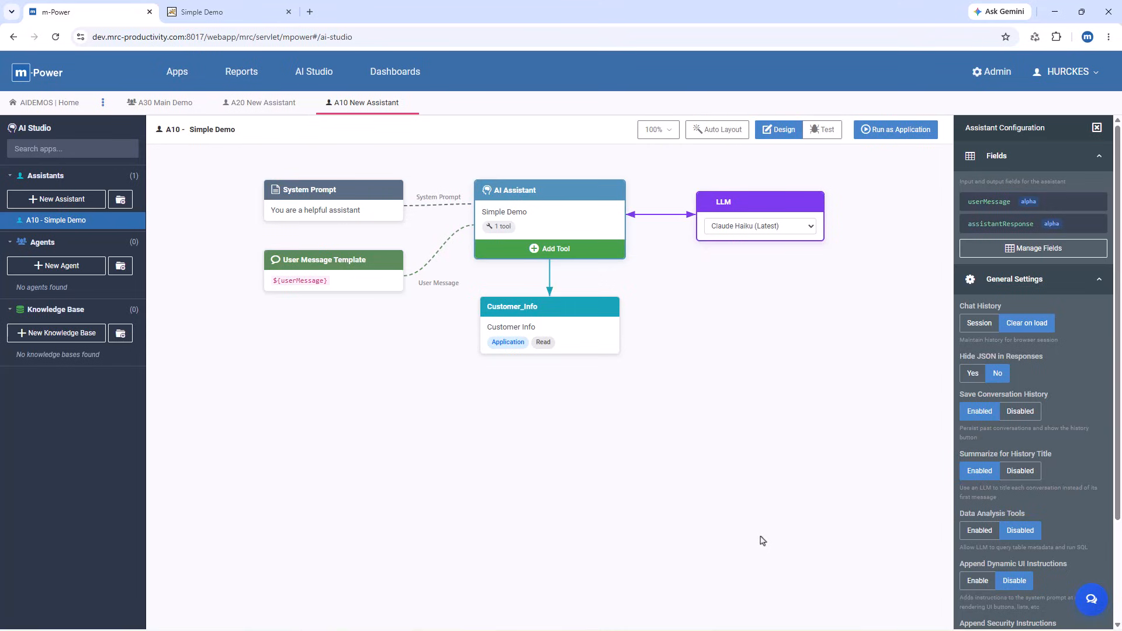
Step: Run the Simple Demo assistant again and ask it "show me customers that have amboy in the name"
{"action": "left_click", "coordinate": [896, 129]}
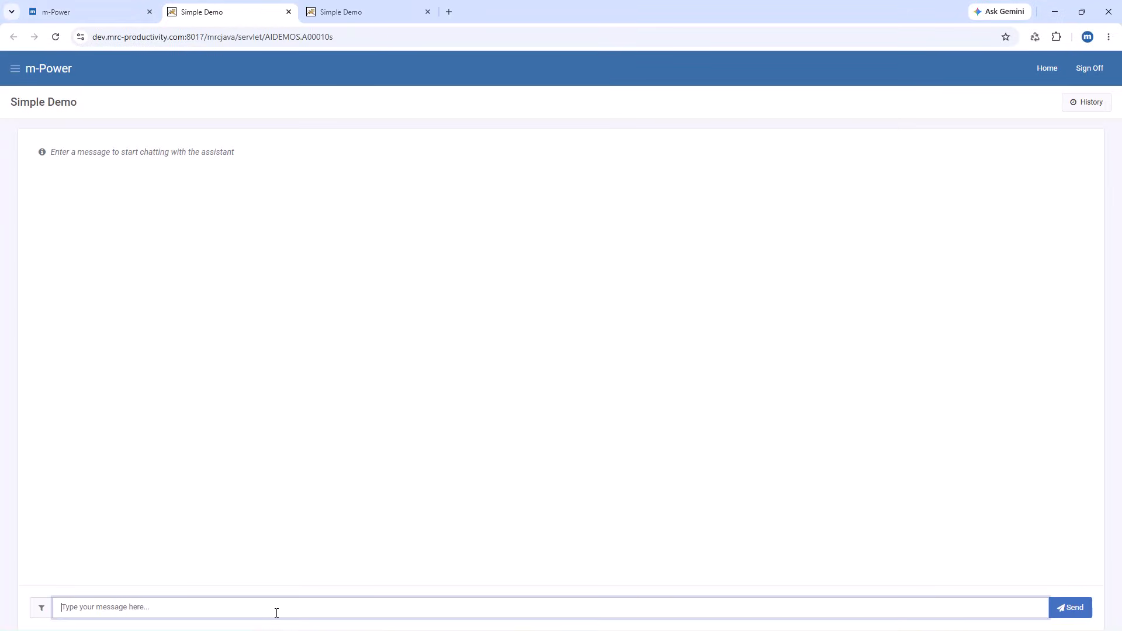
{"action": "type", "text": "show me customers that a"}
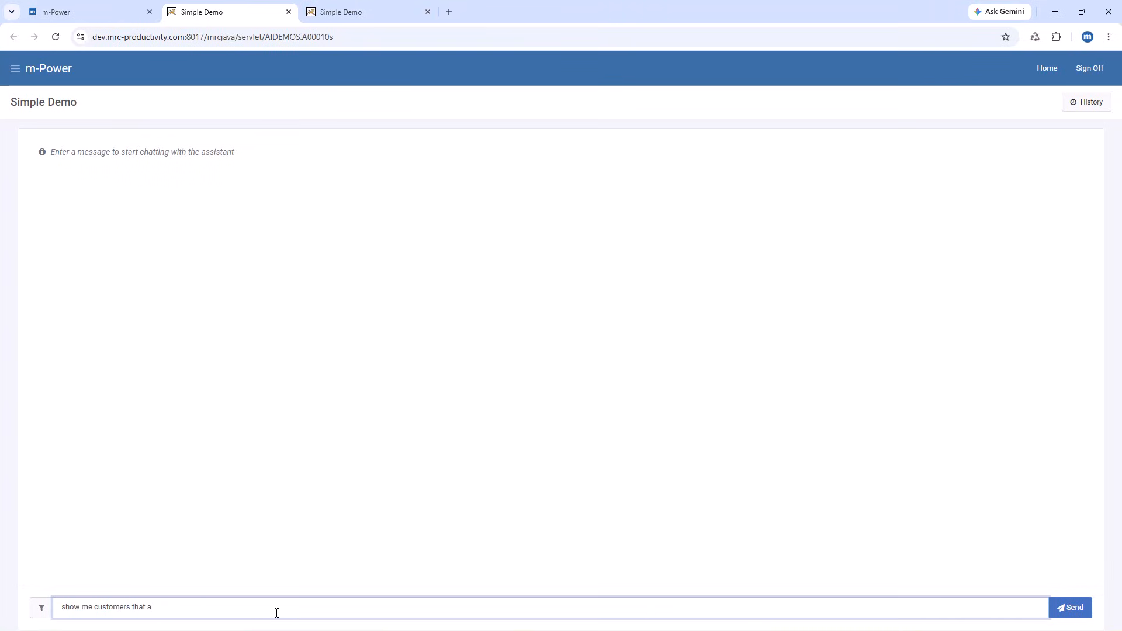
{"action": "type", "text": "ave amboy in the name"}
{"action": "key", "text": "Return"}
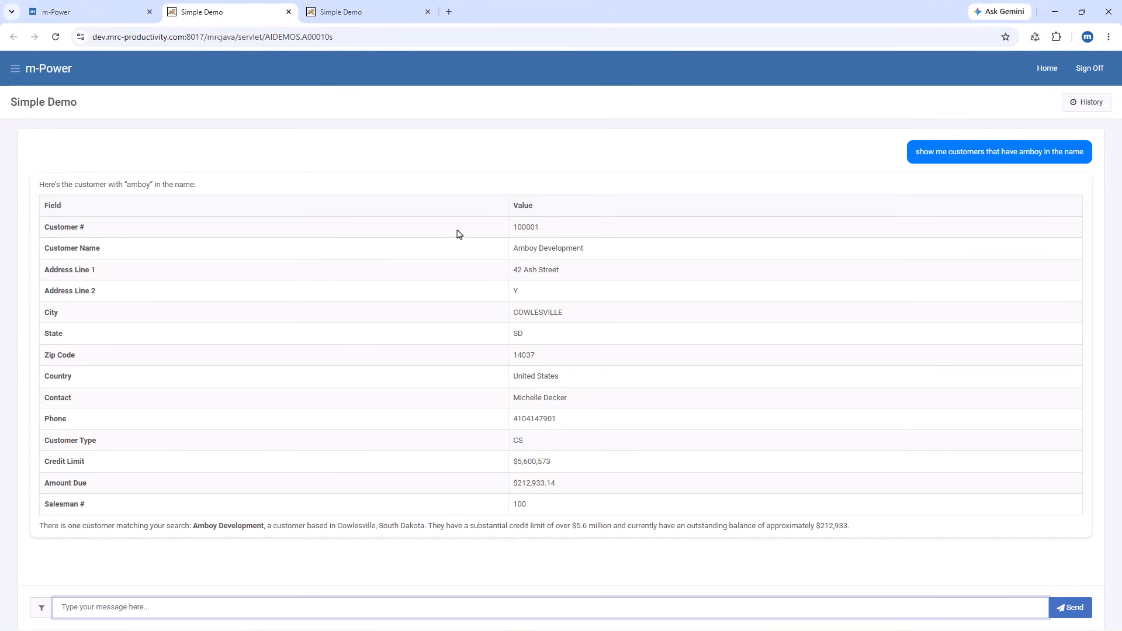
Step: Return to AI Studio and create a second general-purpose assistant named "Order Info"
{"action": "left_click", "coordinate": [104, 12]}
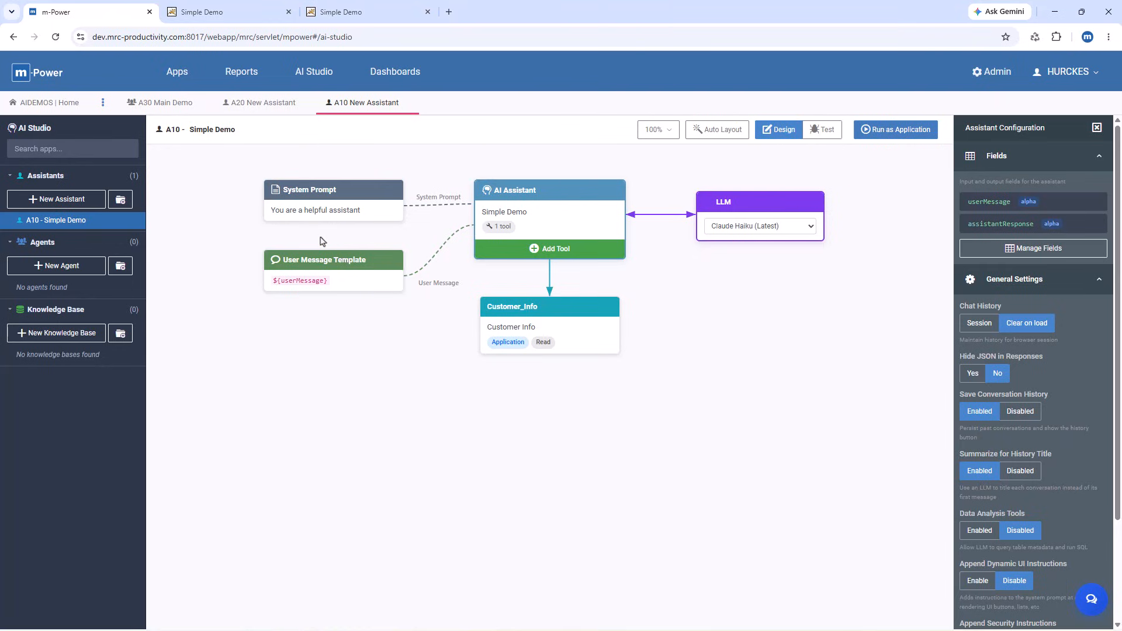
{"action": "left_click", "coordinate": [52, 199]}
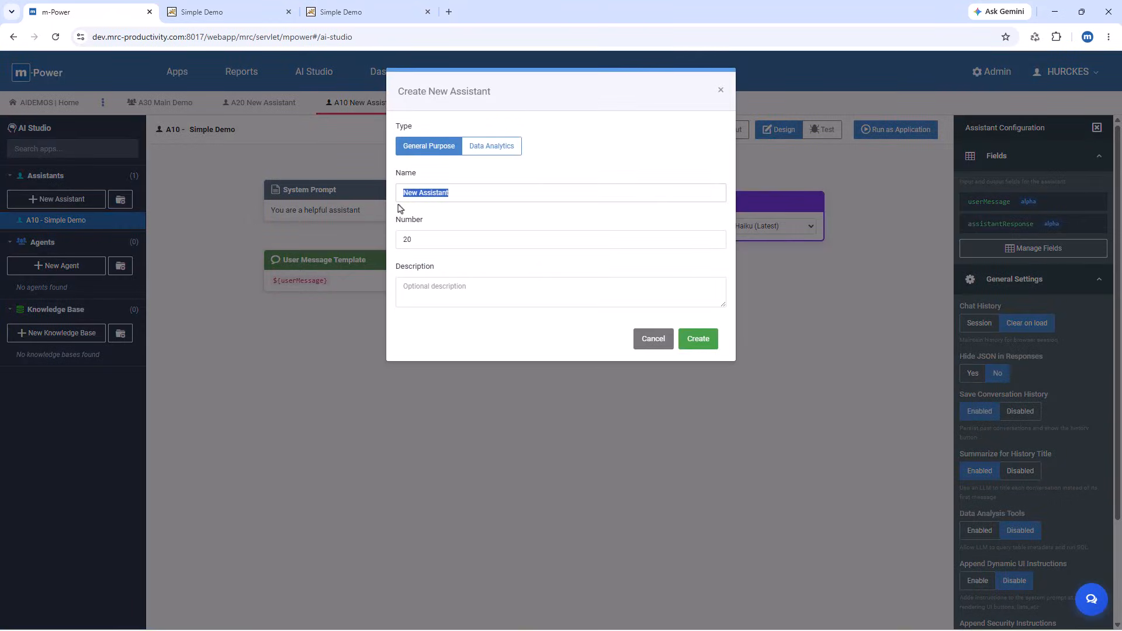
{"action": "type", "text": "Order Info"}
{"action": "left_click", "coordinate": [706, 339]}
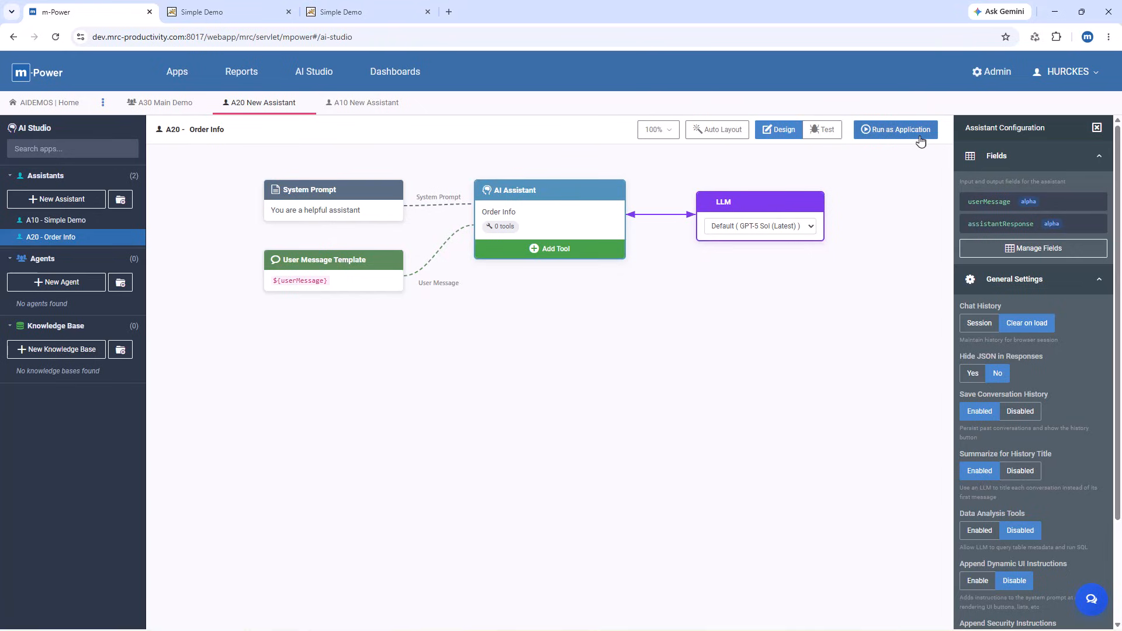
Step: Close the earlier chat pages, run Simple Demo as an application and examine its web address before returning to AI Studio
{"action": "left_click", "coordinate": [428, 11]}
{"action": "left_click", "coordinate": [289, 12]}
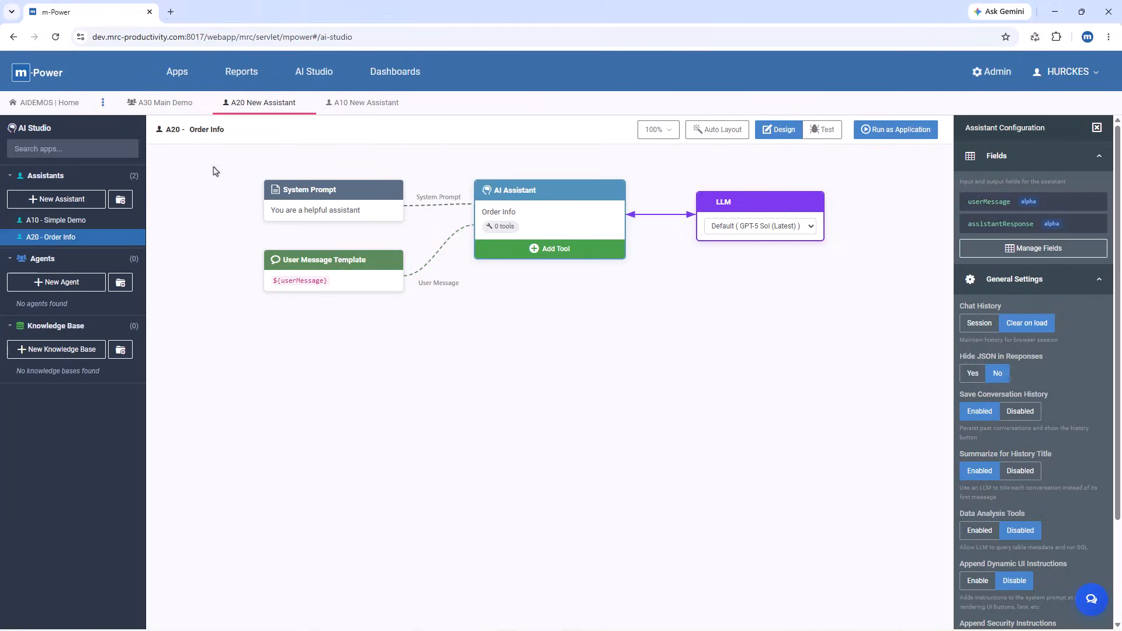
{"action": "left_click", "coordinate": [53, 220]}
{"action": "left_click", "coordinate": [897, 131]}
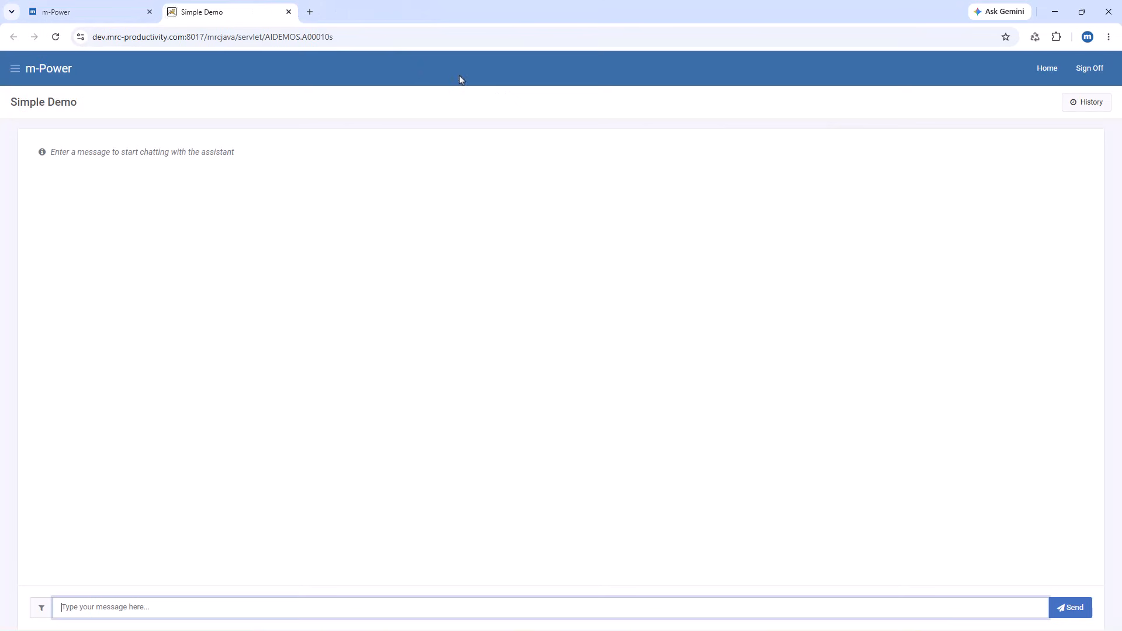
{"action": "left_click_drag", "start_coordinate": [309, 37], "coordinate": [375, 39]}
{"action": "left_click", "coordinate": [98, 19]}
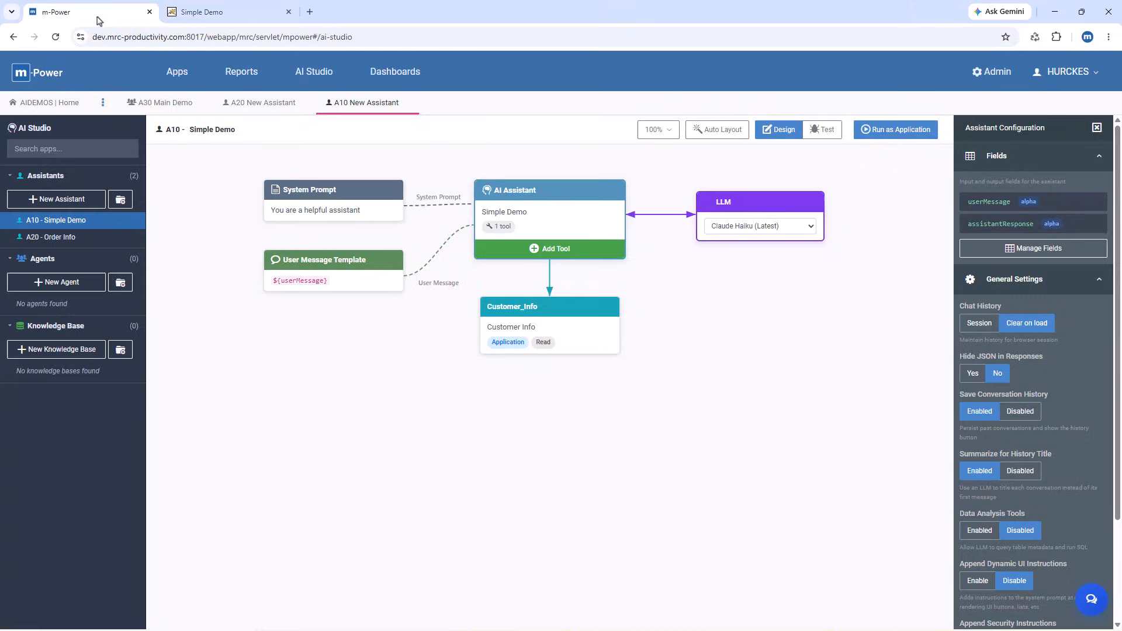
Step: Run Order Info as an application, examine its web address, and close both assistants' chat pages
{"action": "left_click", "coordinate": [124, 238]}
{"action": "left_click", "coordinate": [877, 131]}
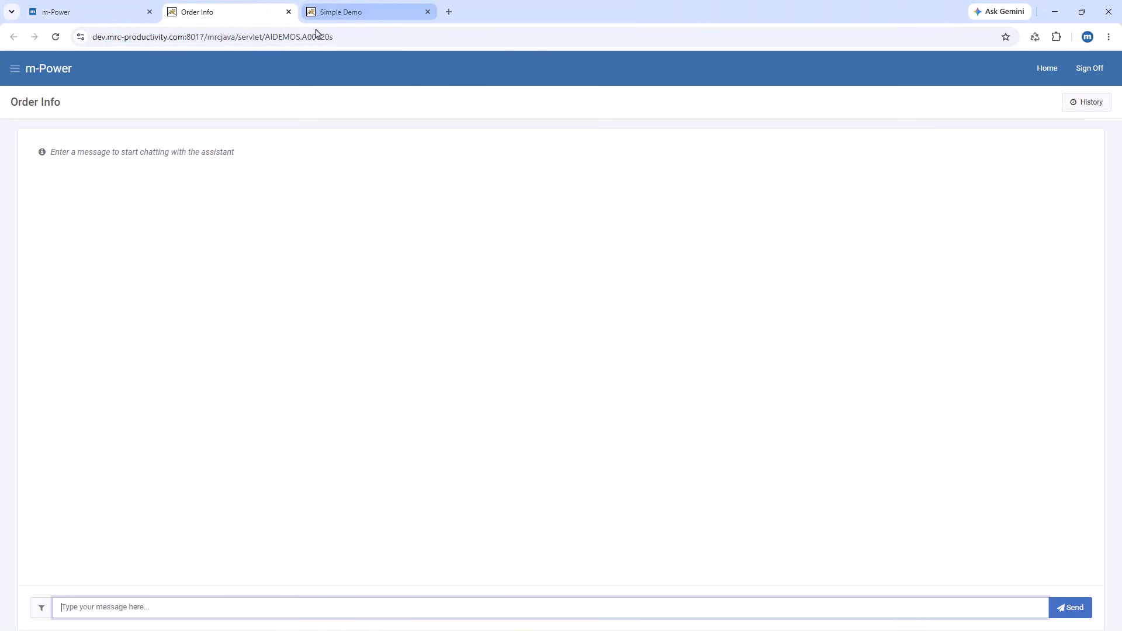
{"action": "left_click_drag", "start_coordinate": [316, 33], "coordinate": [358, 37]}
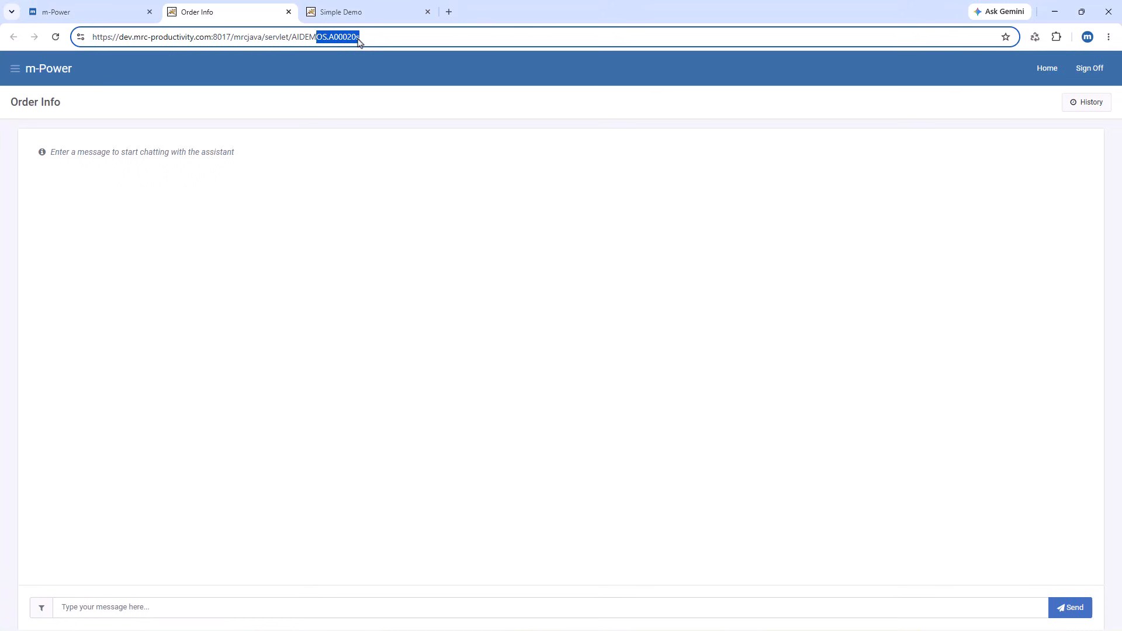
{"action": "left_click", "coordinate": [288, 12]}
{"action": "left_click", "coordinate": [288, 11]}
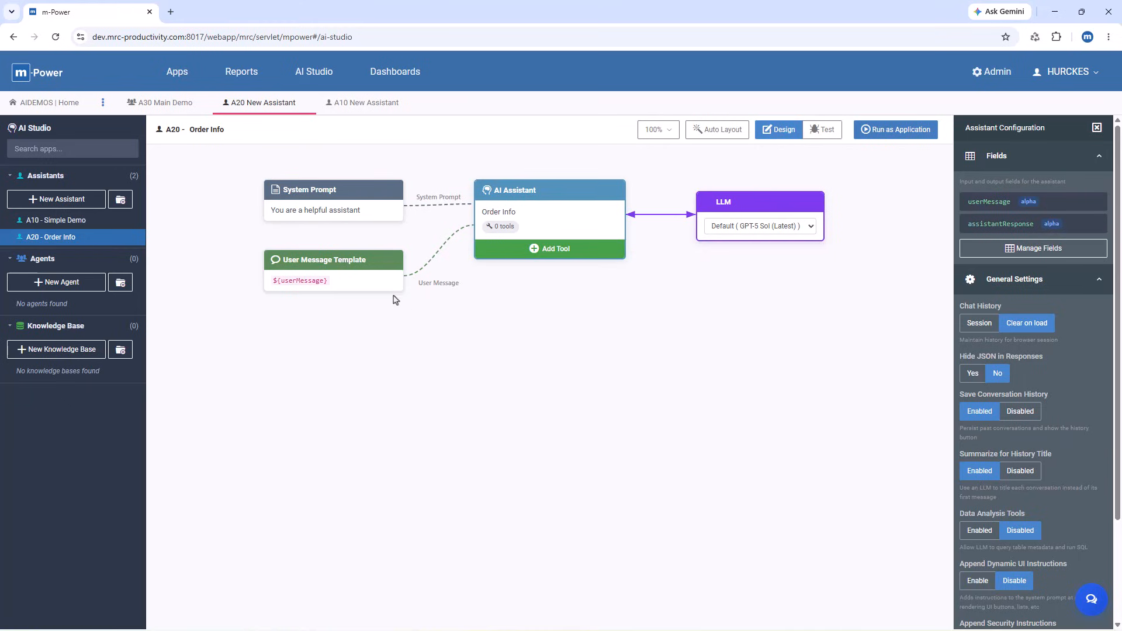
Step: Create a new agent named "Demo Agent" and set its agent type to Supervisor
{"action": "left_click", "coordinate": [72, 284]}
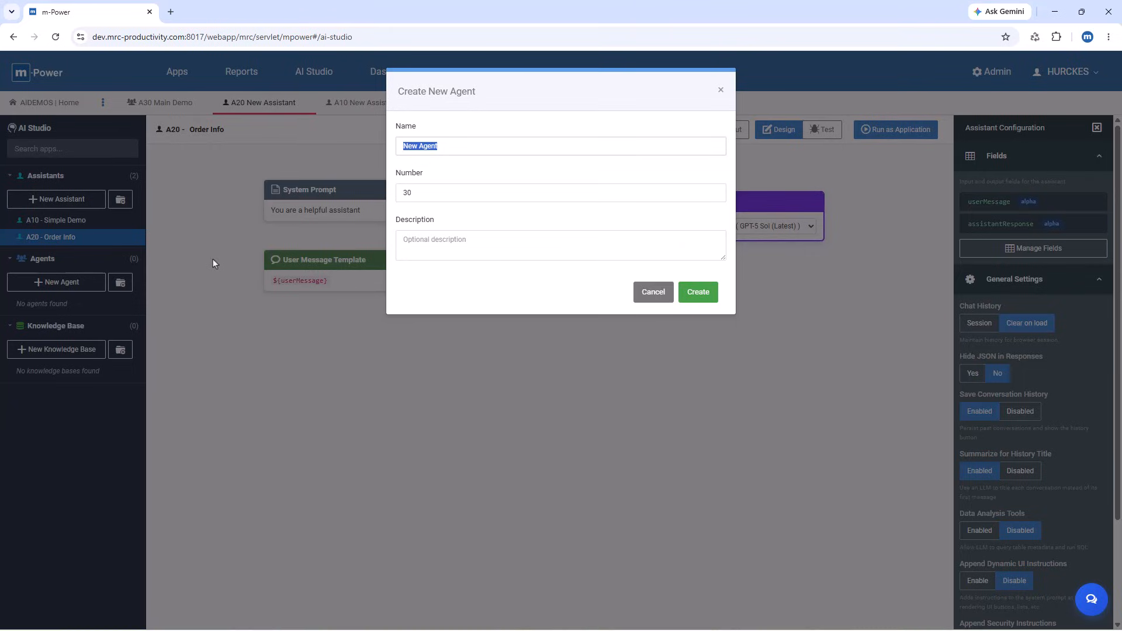
{"action": "type", "text": "Demo Agent"}
{"action": "left_click", "coordinate": [697, 292]}
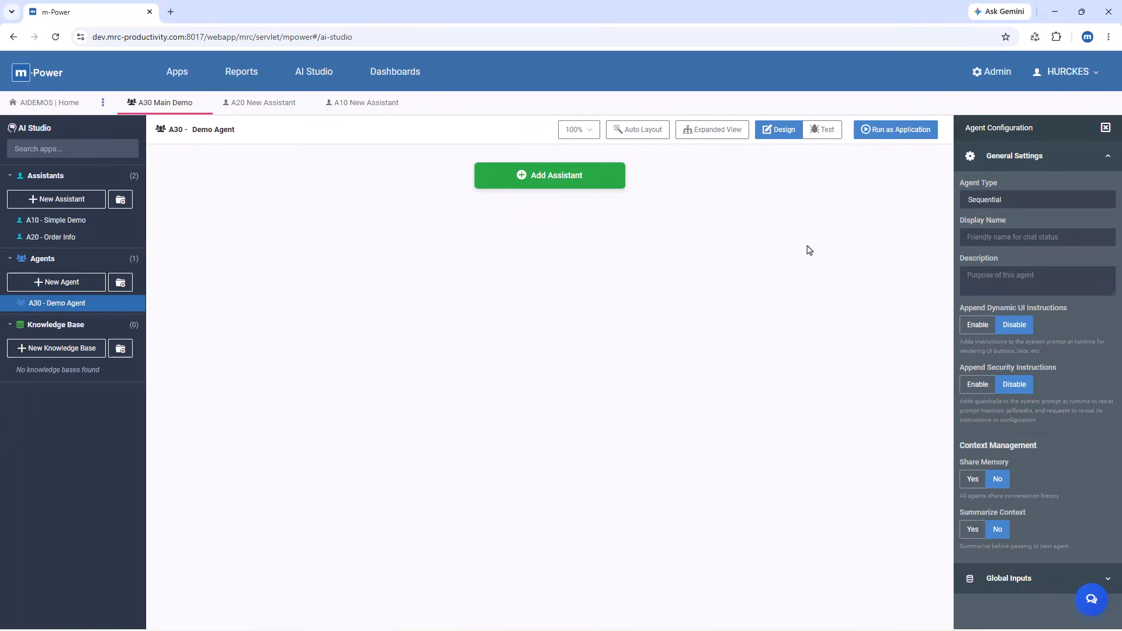
{"action": "left_click", "coordinate": [995, 201]}
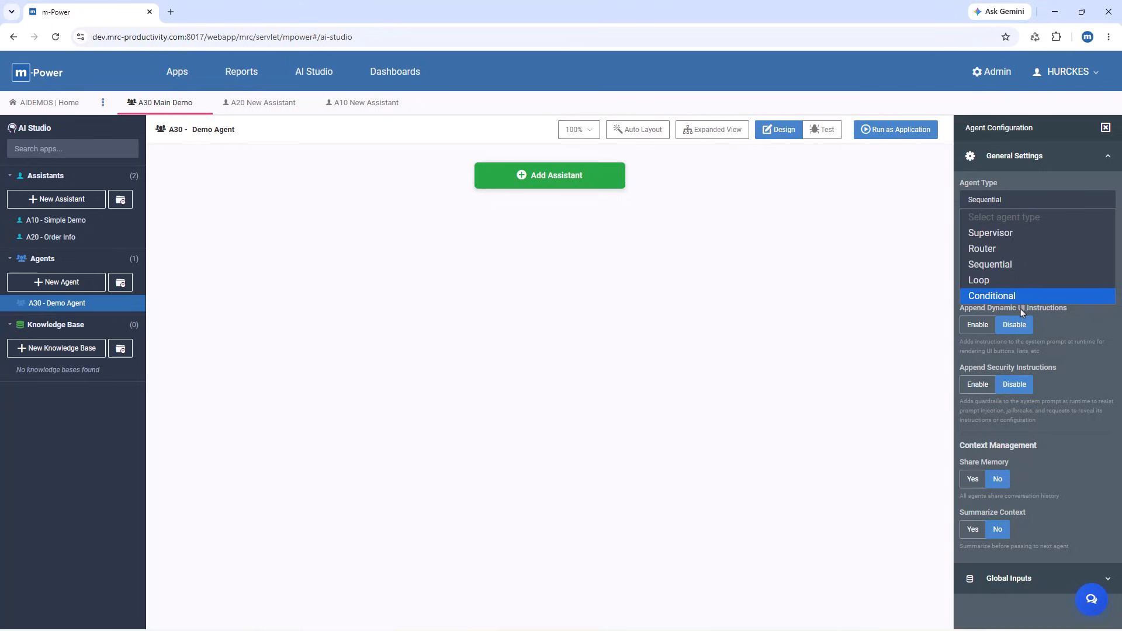
{"action": "left_click", "coordinate": [1018, 234]}
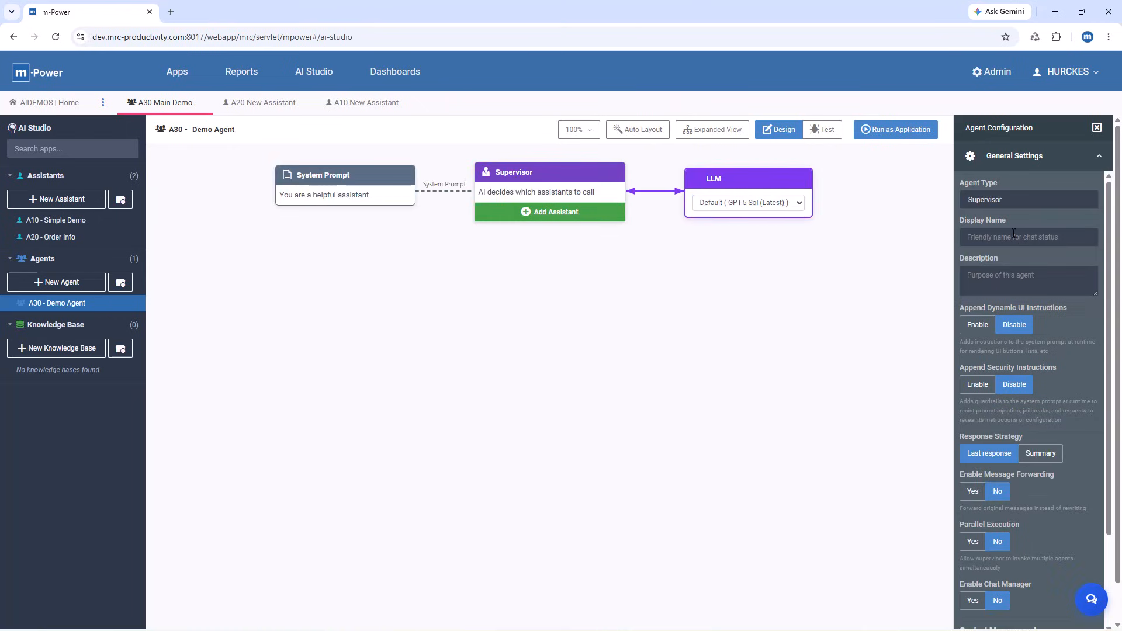
Step: Add the "10 - Simple Demo" assistant to the Demo Agent's supervisor and move its node to the left
{"action": "left_click", "coordinate": [557, 212]}
{"action": "left_click", "coordinate": [526, 161]}
{"action": "left_click", "coordinate": [527, 208]}
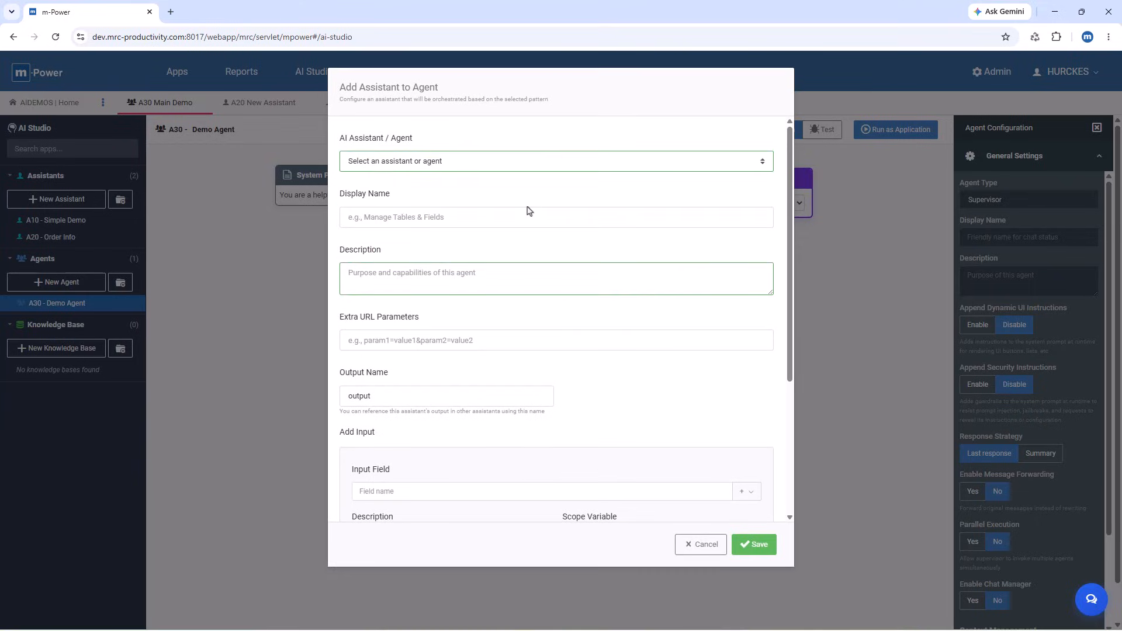
{"action": "left_click", "coordinate": [755, 544]}
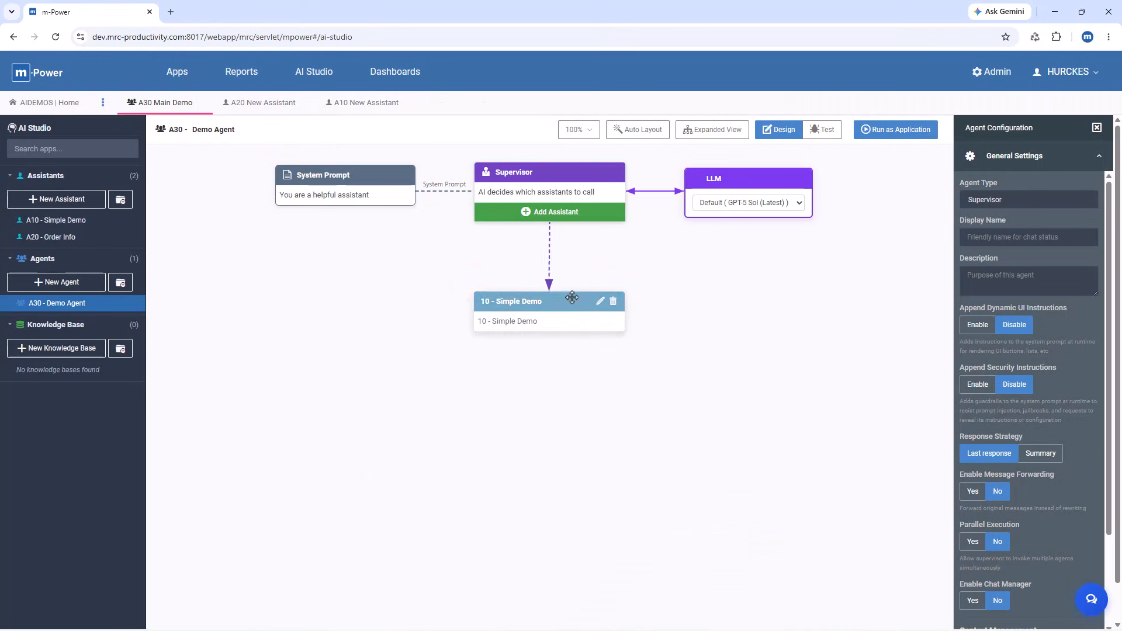
{"action": "left_click_drag", "start_coordinate": [582, 308], "coordinate": [449, 309]}
Step: Add the "20 - Order Info" assistant to the Demo Agent's supervisor
{"action": "left_click", "coordinate": [539, 214]}
{"action": "left_click", "coordinate": [494, 160]}
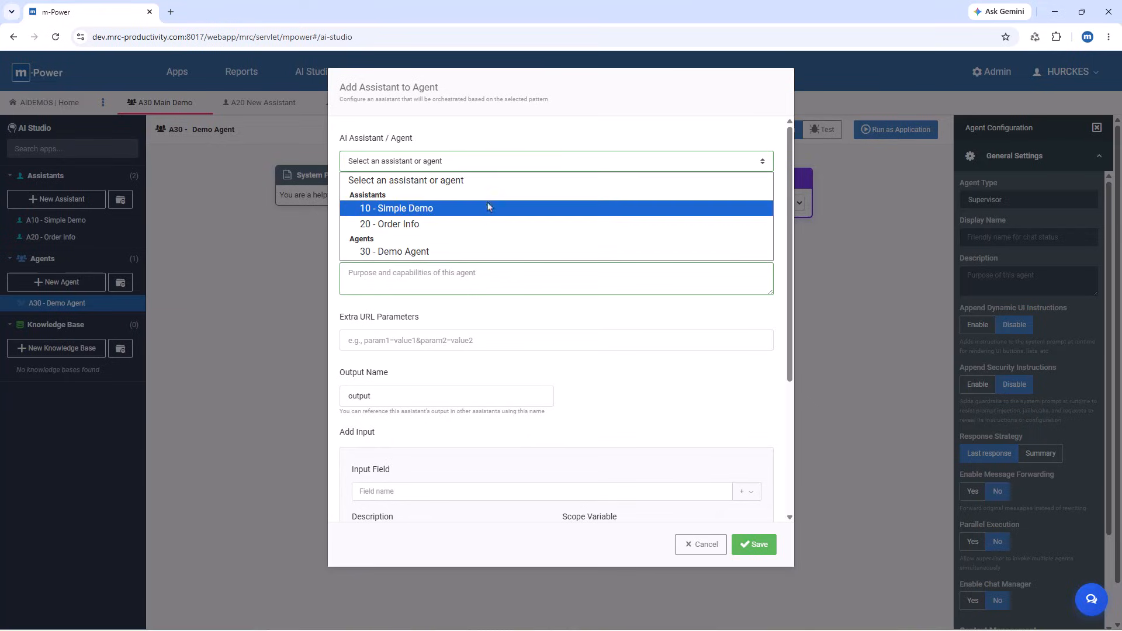
{"action": "left_click", "coordinate": [498, 226]}
{"action": "left_click", "coordinate": [754, 545]}
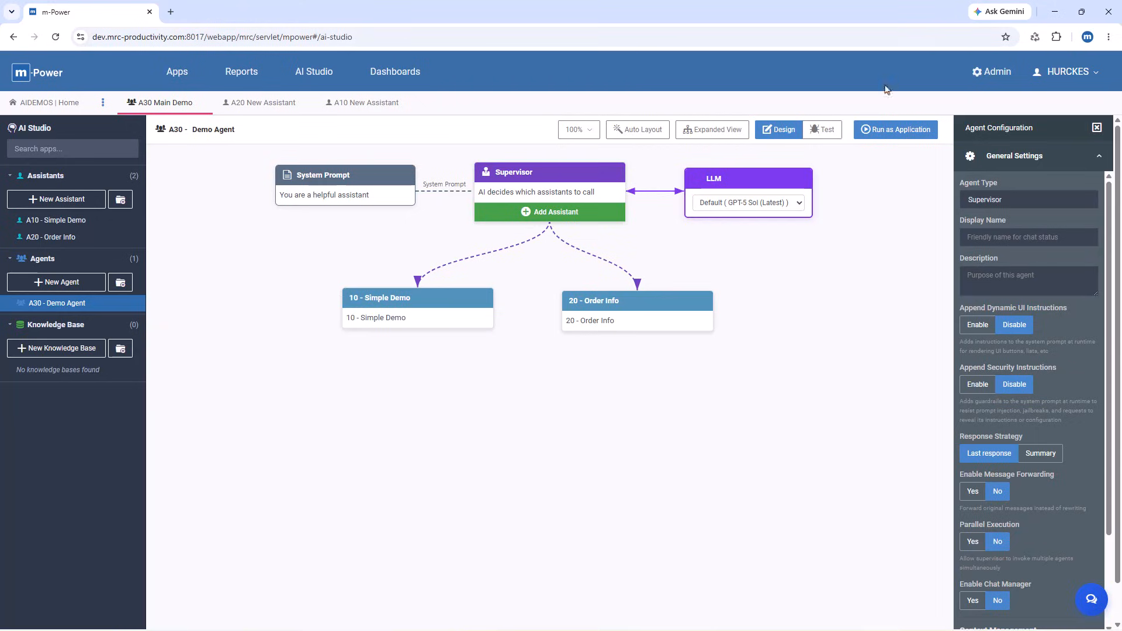
Step: Run the Demo Agent as an application to view its chat page, and return to AI Studio
{"action": "left_click", "coordinate": [897, 130]}
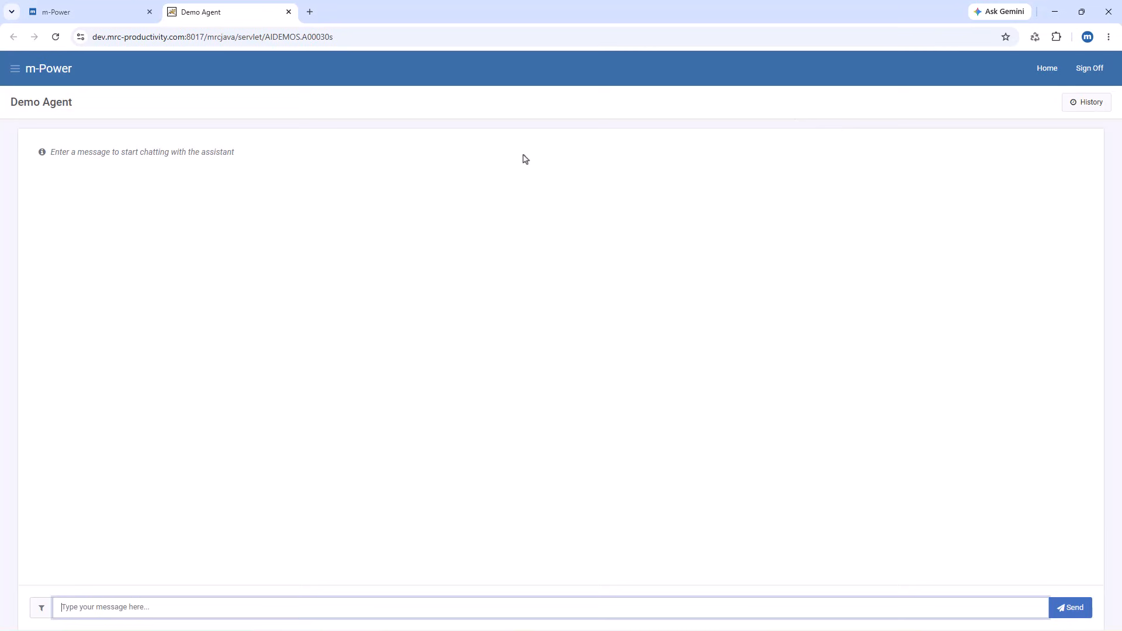
{"action": "left_click", "coordinate": [111, 11]}
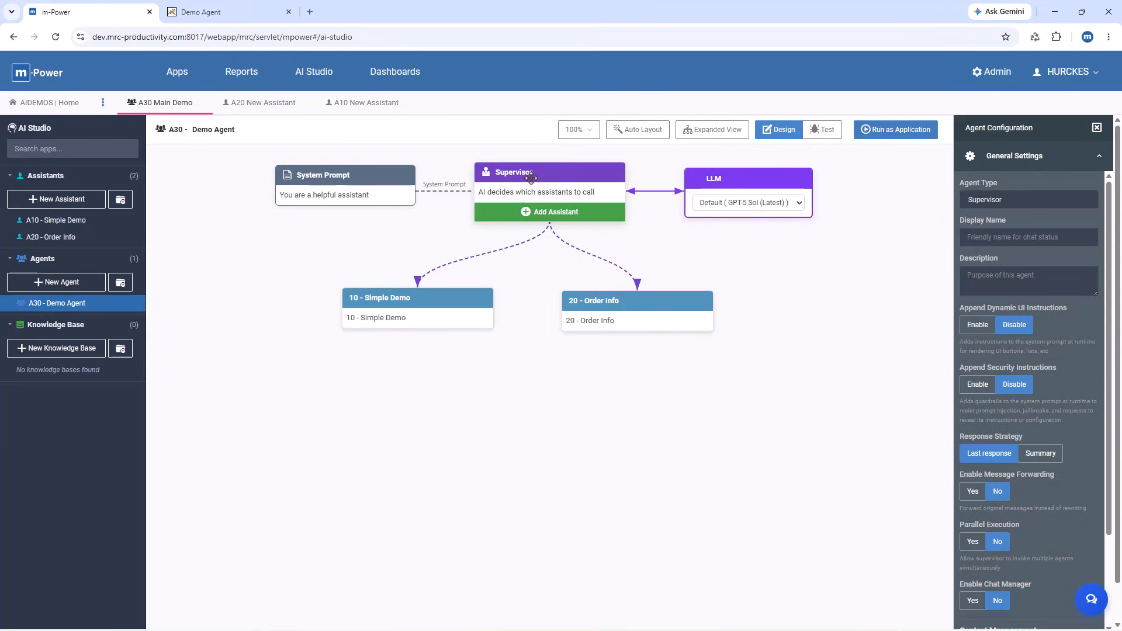
Step: Move the Simple Demo and Order Info nodes up and to the left, closer to the supervisor
{"action": "left_click_drag", "start_coordinate": [430, 290], "coordinate": [365, 268]}
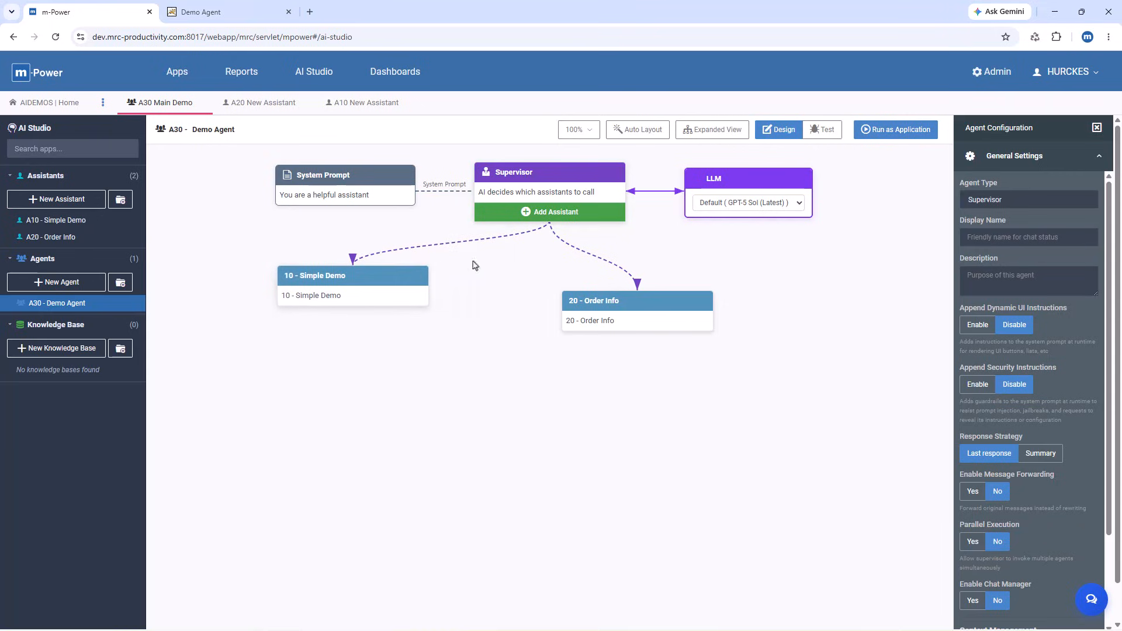
{"action": "left_click_drag", "start_coordinate": [588, 289], "coordinate": [482, 268]}
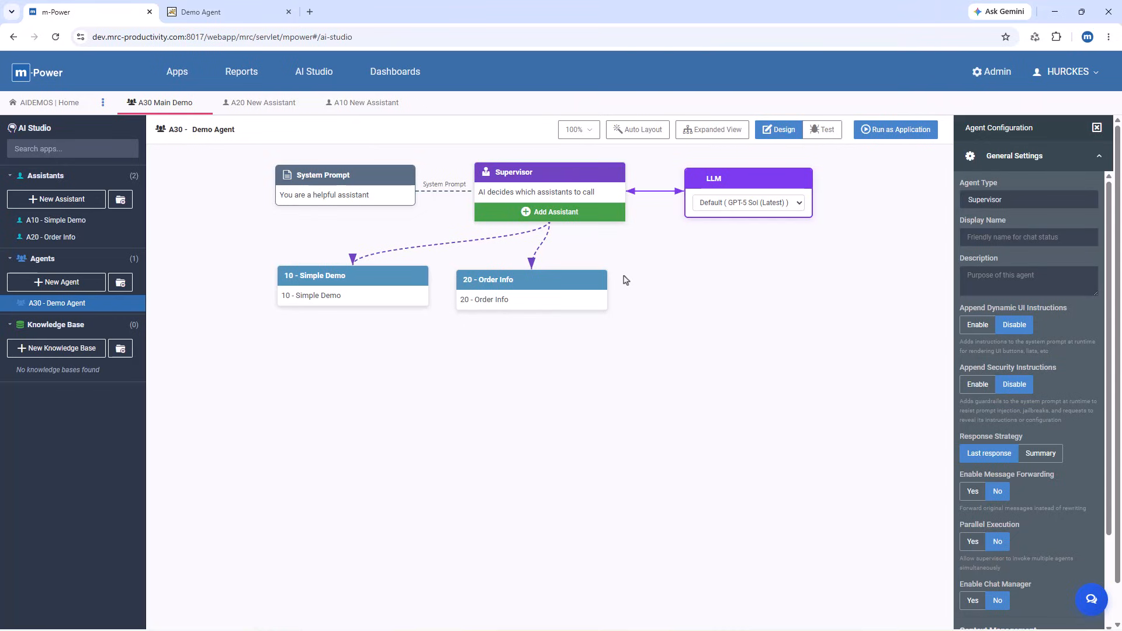
Step: Try the Sequential agent type for the Demo Agent and move its Simple Demo node slightly upward
{"action": "left_click", "coordinate": [965, 201]}
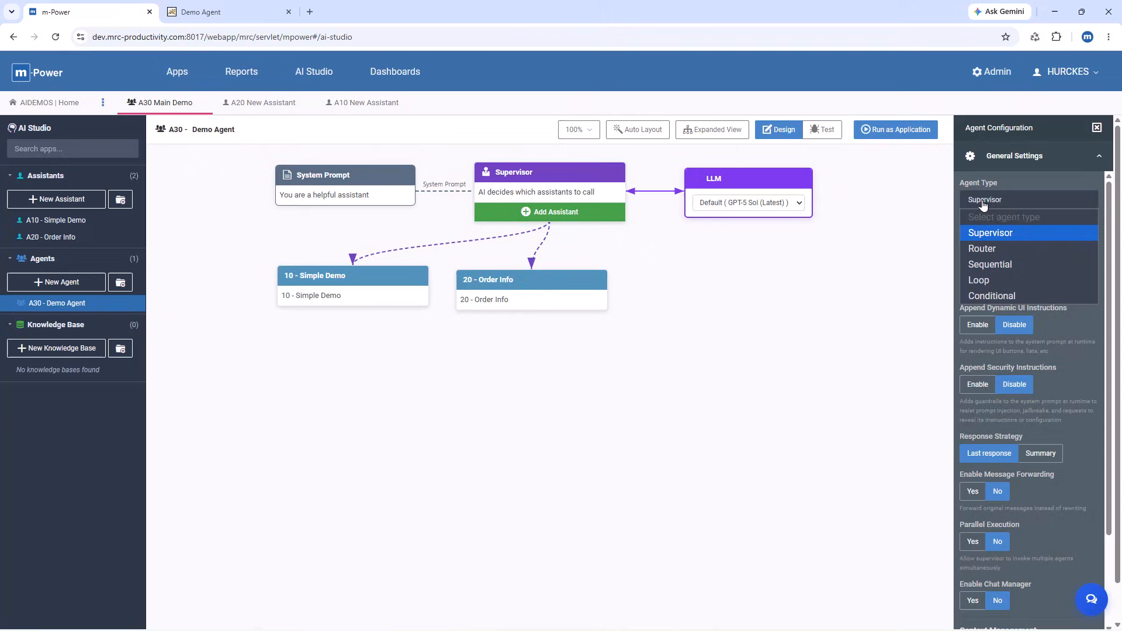
{"action": "left_click", "coordinate": [1009, 265]}
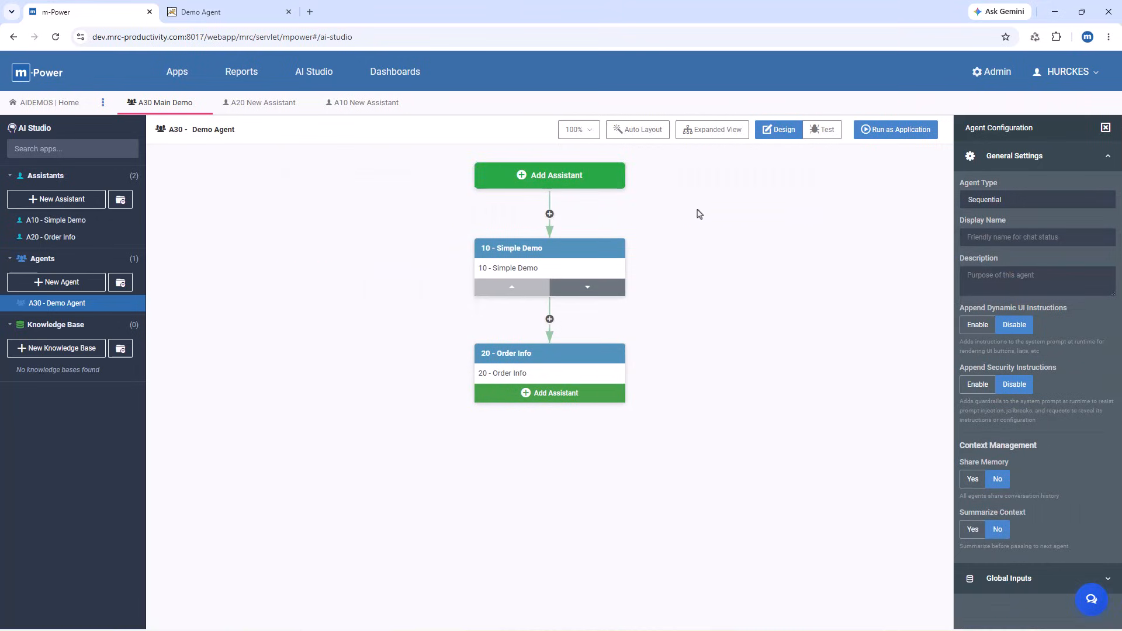
{"action": "left_click_drag", "start_coordinate": [565, 246], "coordinate": [563, 232]}
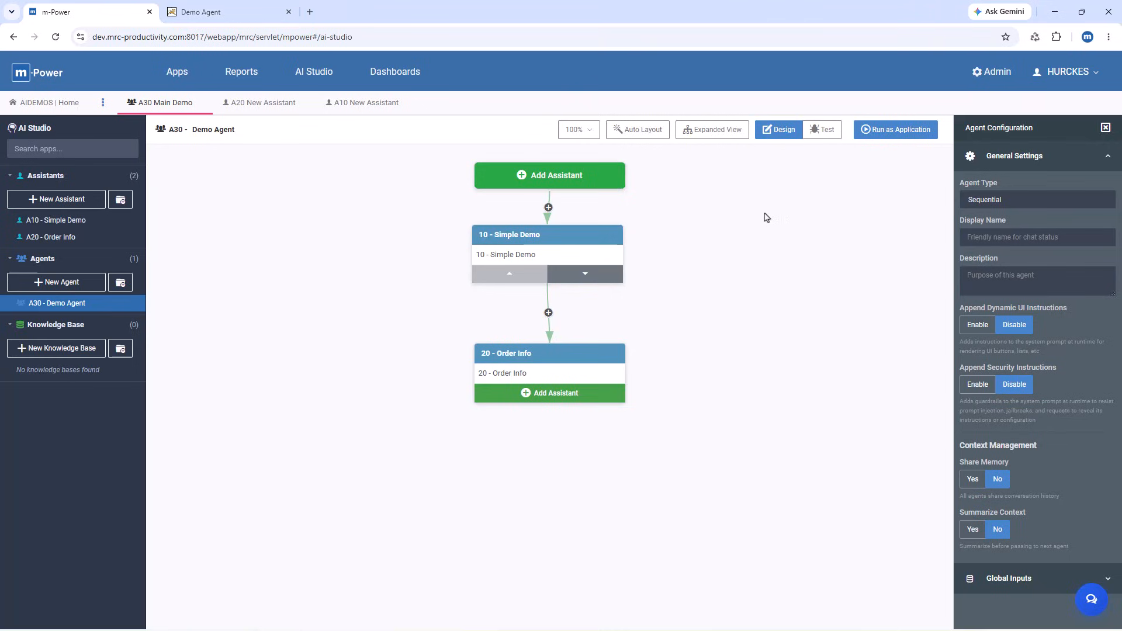
Step: Try the Loop agent type for the Demo Agent and set the type back to Supervisor
{"action": "left_click", "coordinate": [1001, 205]}
{"action": "left_click", "coordinate": [995, 283]}
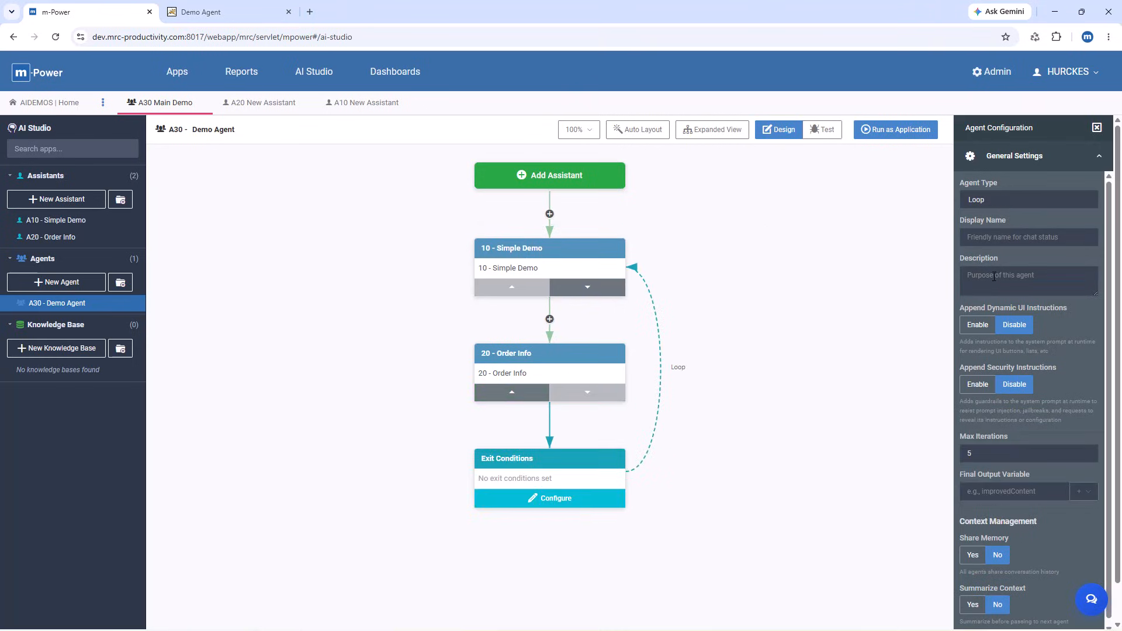
{"action": "left_click", "coordinate": [986, 201]}
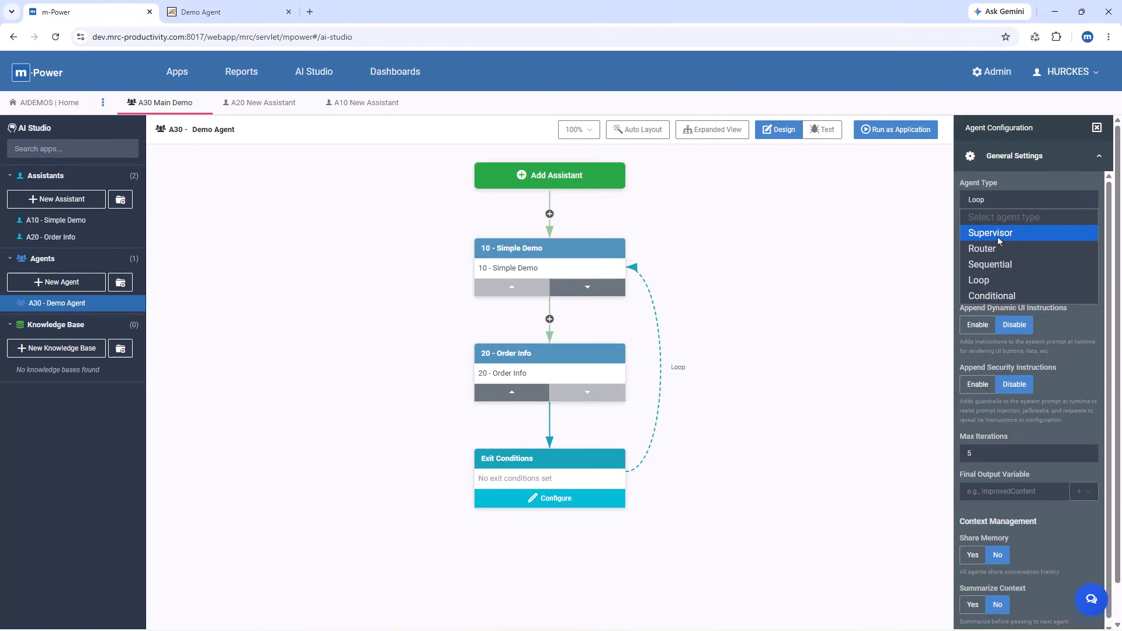
{"action": "left_click", "coordinate": [998, 236]}
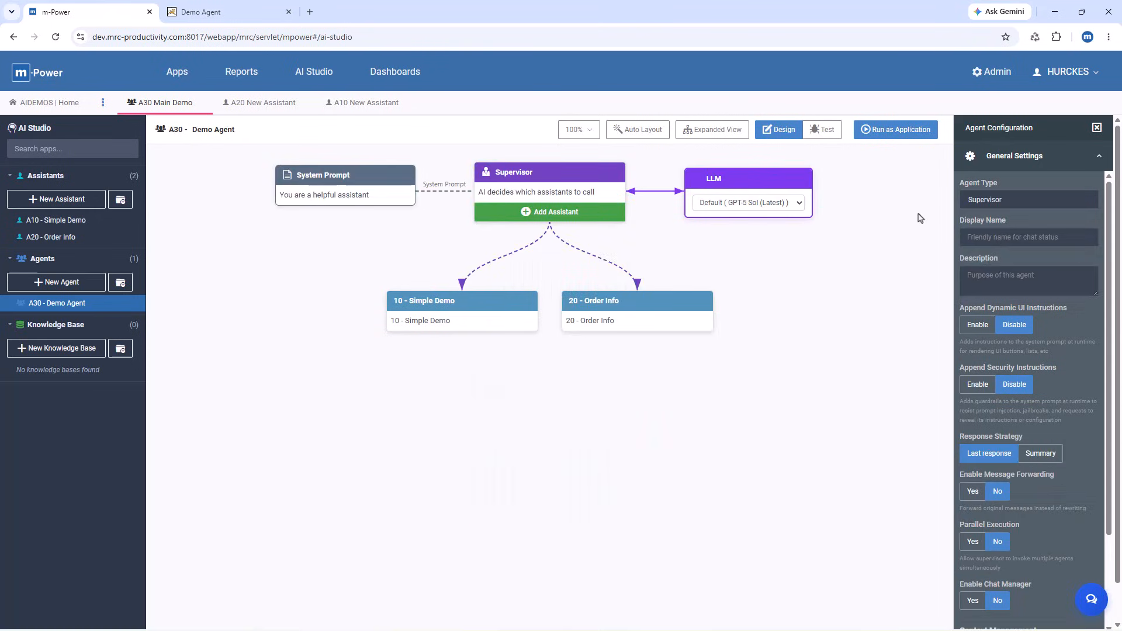